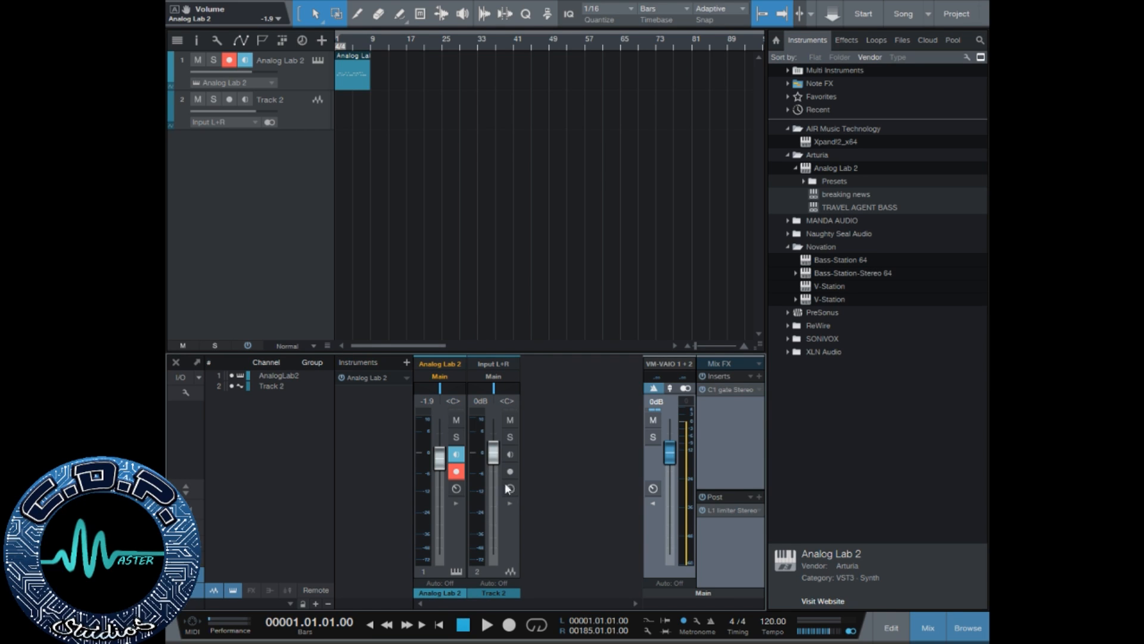
- Preview the Analog Lab 2 part from the song start and bounce it to a new audio track
click(486, 624)
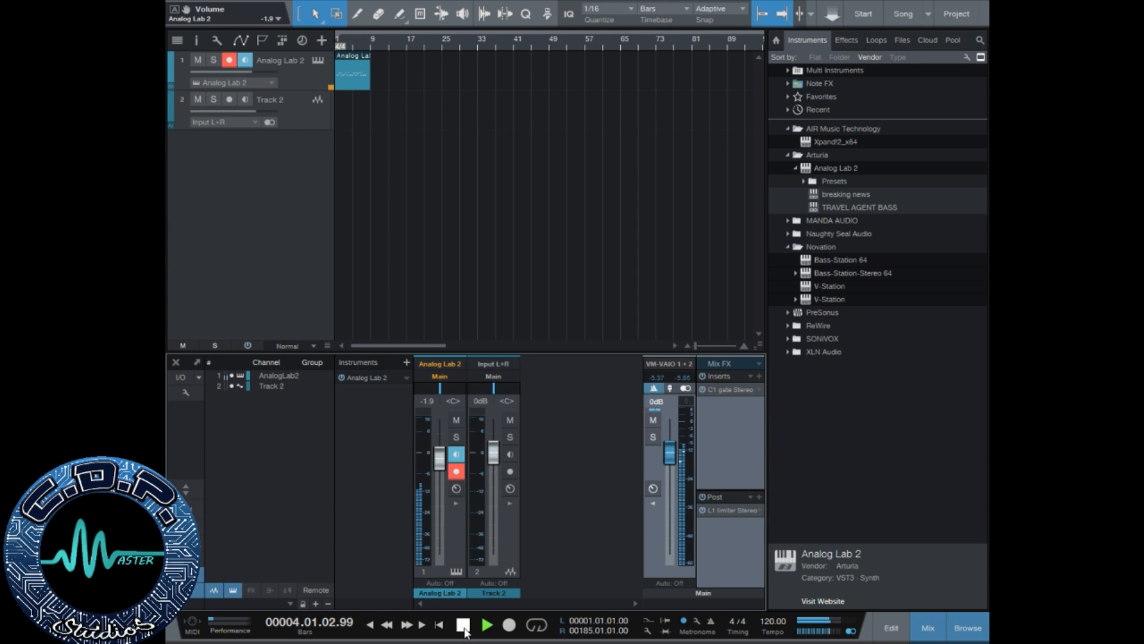
click(463, 626)
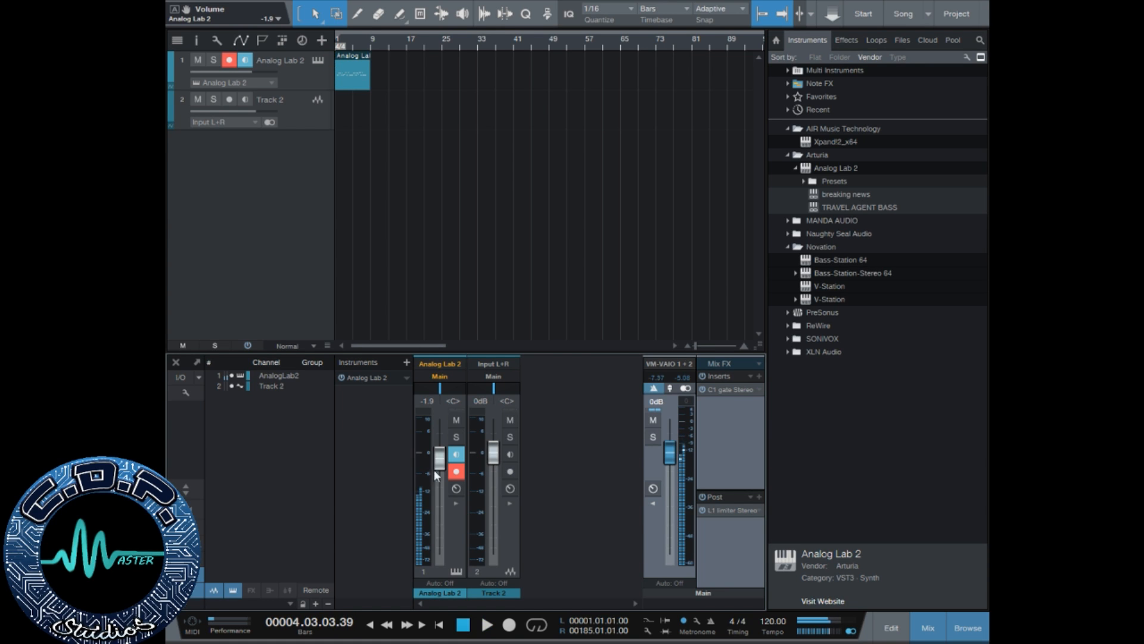
click(354, 82)
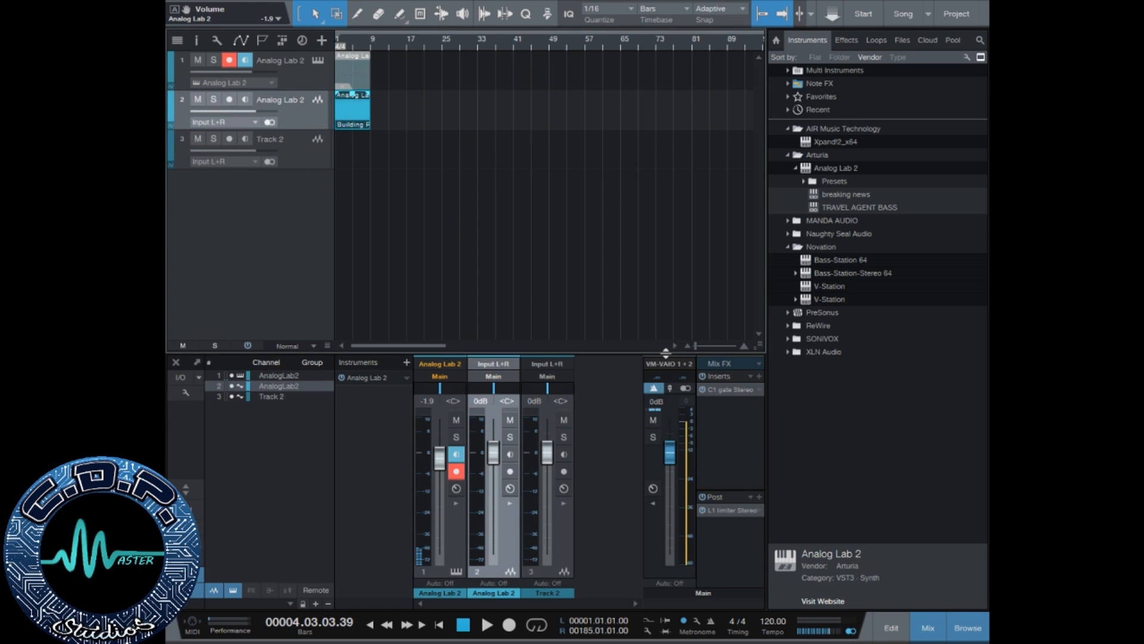
- Play the bounced audio from the song start, and undo the bounce to restore the Analog Lab 2 part
click(439, 624)
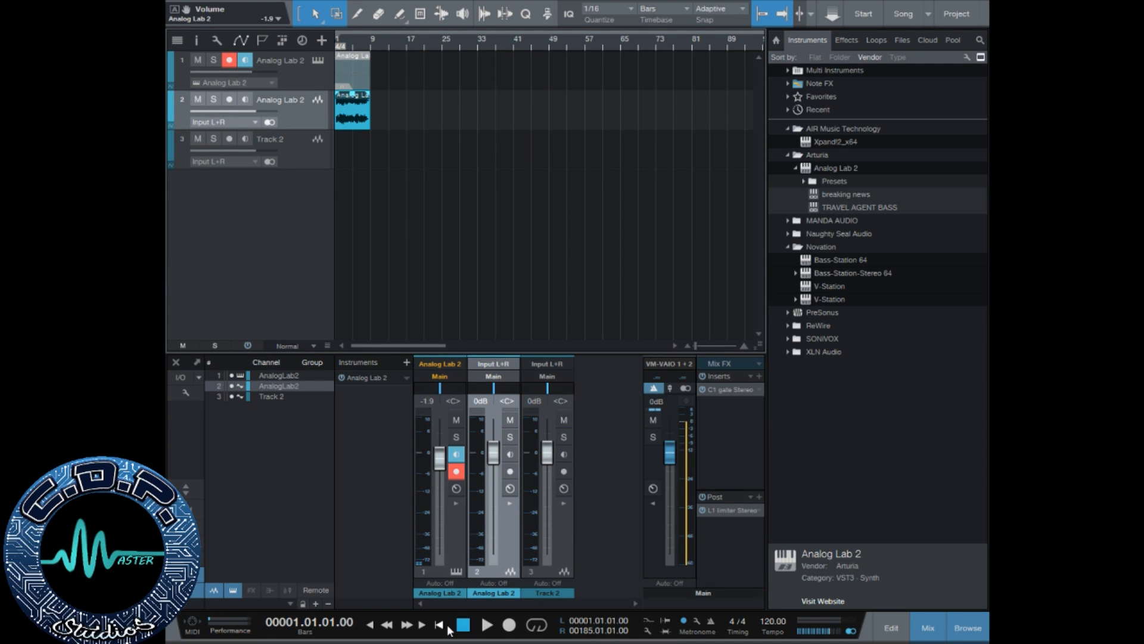
click(487, 624)
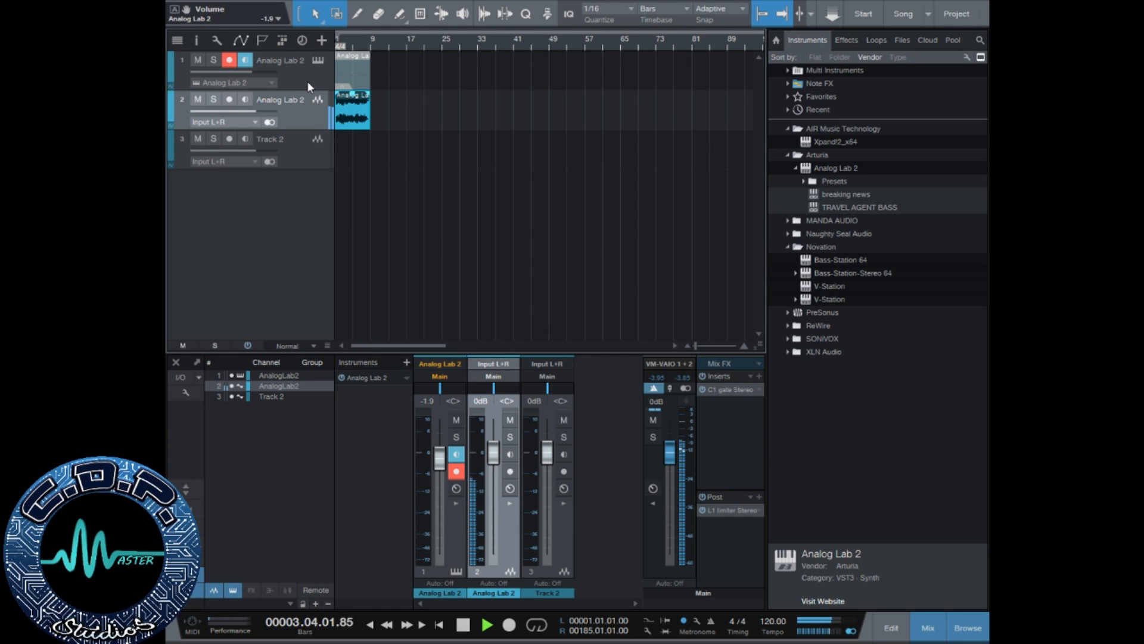
click(463, 625)
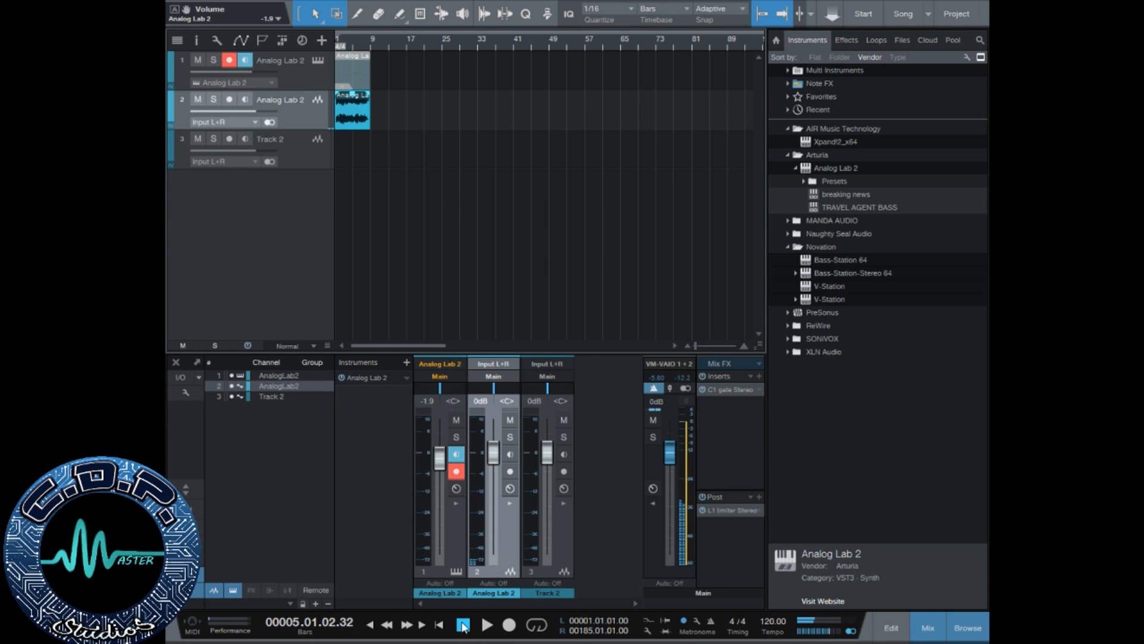
key(Delete)
click(439, 624)
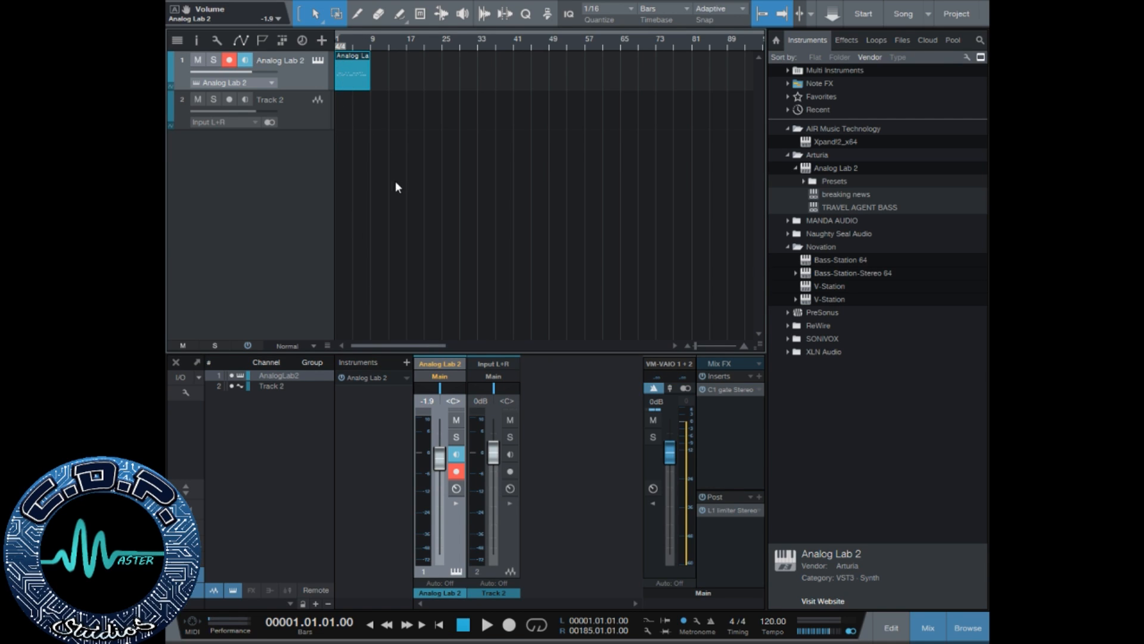
- Render the Analog Lab 2 part as a mixdown on a new audio track, audition it and undo the mixdown
key(s)
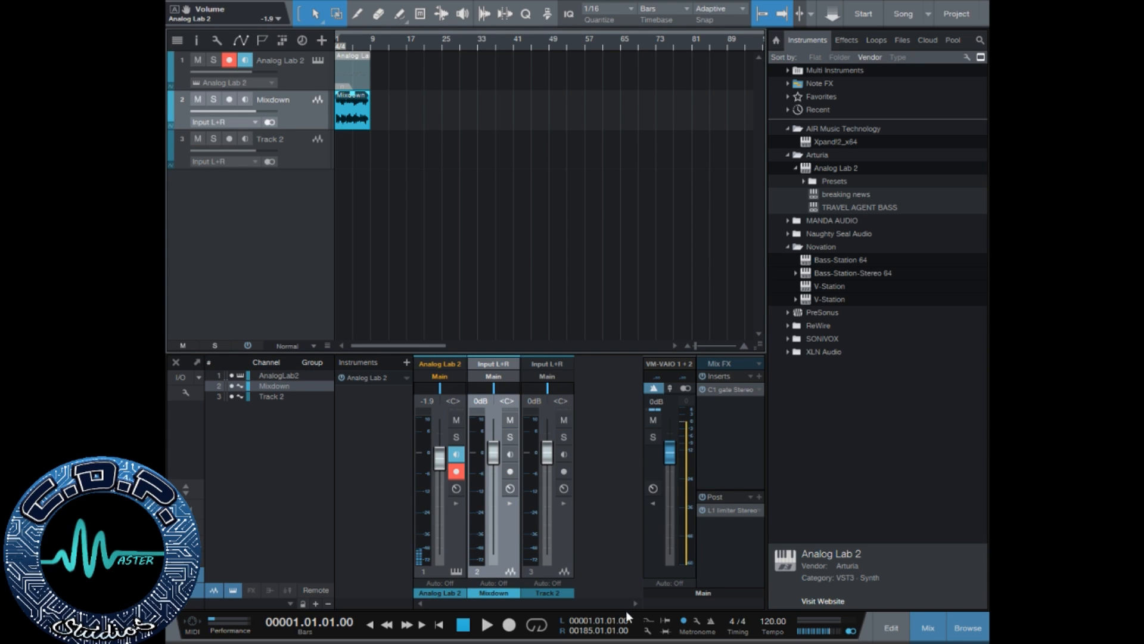
click(488, 625)
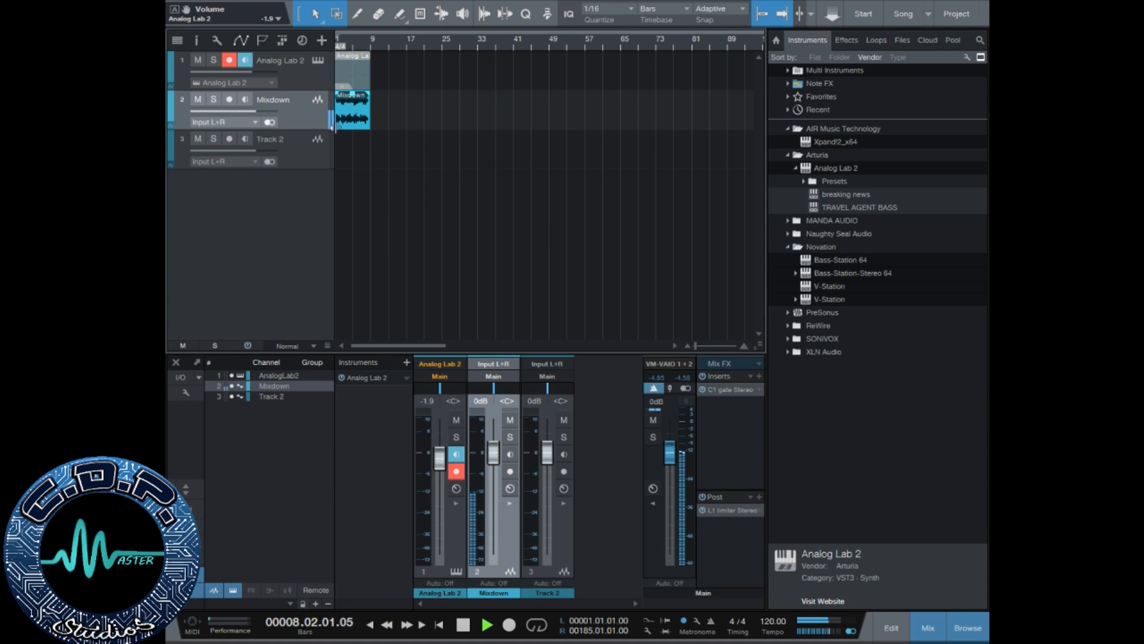
key(space)
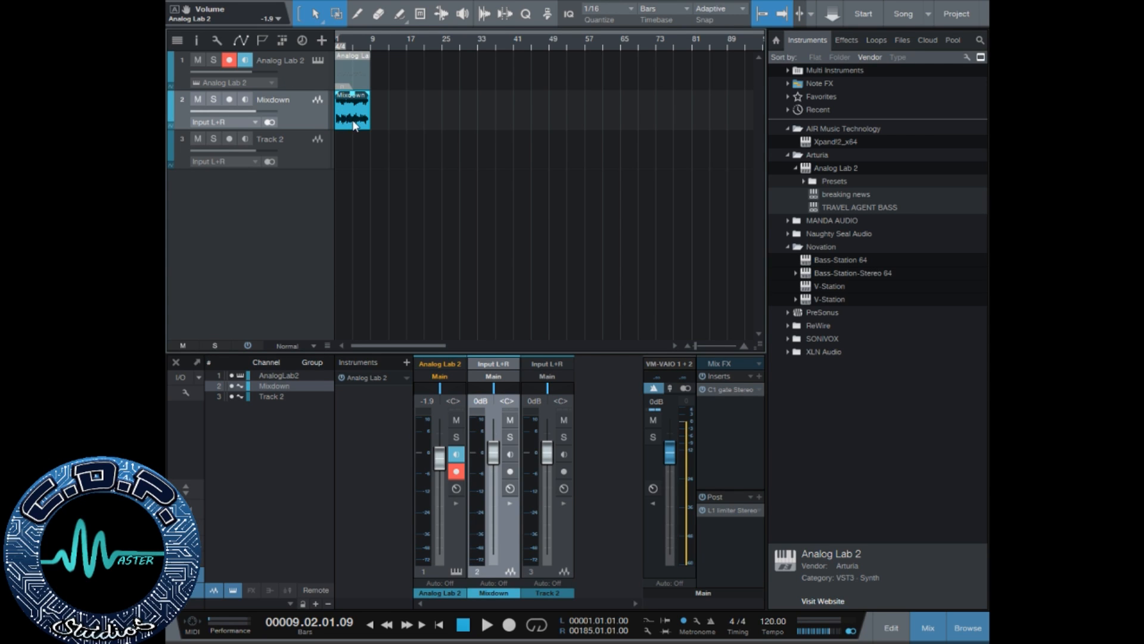
key(Delete)
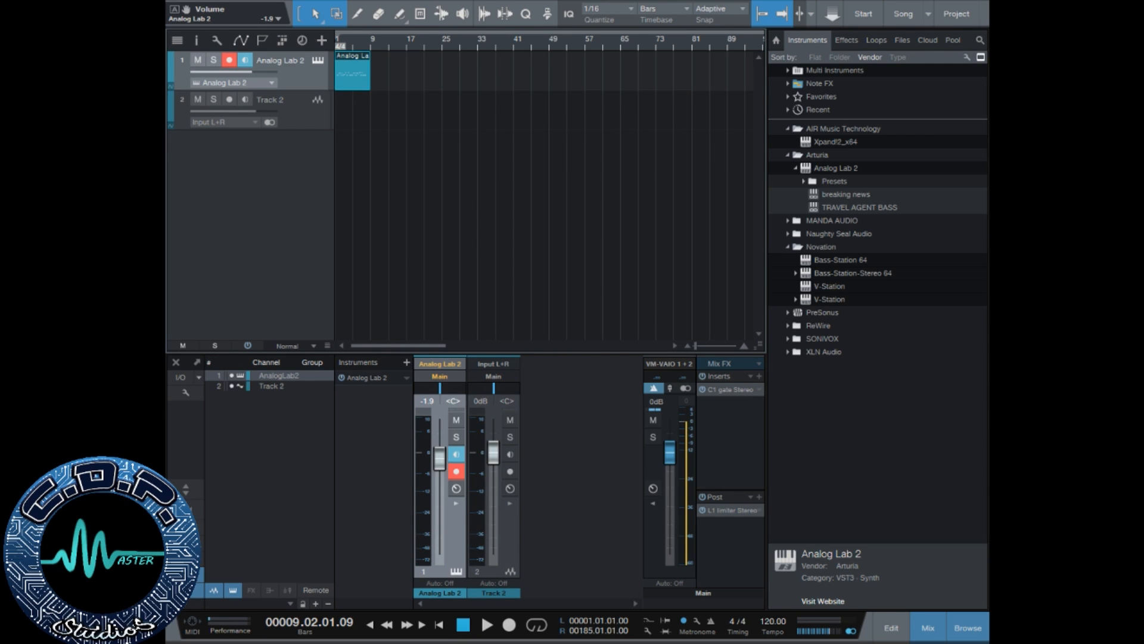
- Record mod wheel movements into the Analog Lab 2 part from the song start to about bar 9
click(439, 624)
click(463, 624)
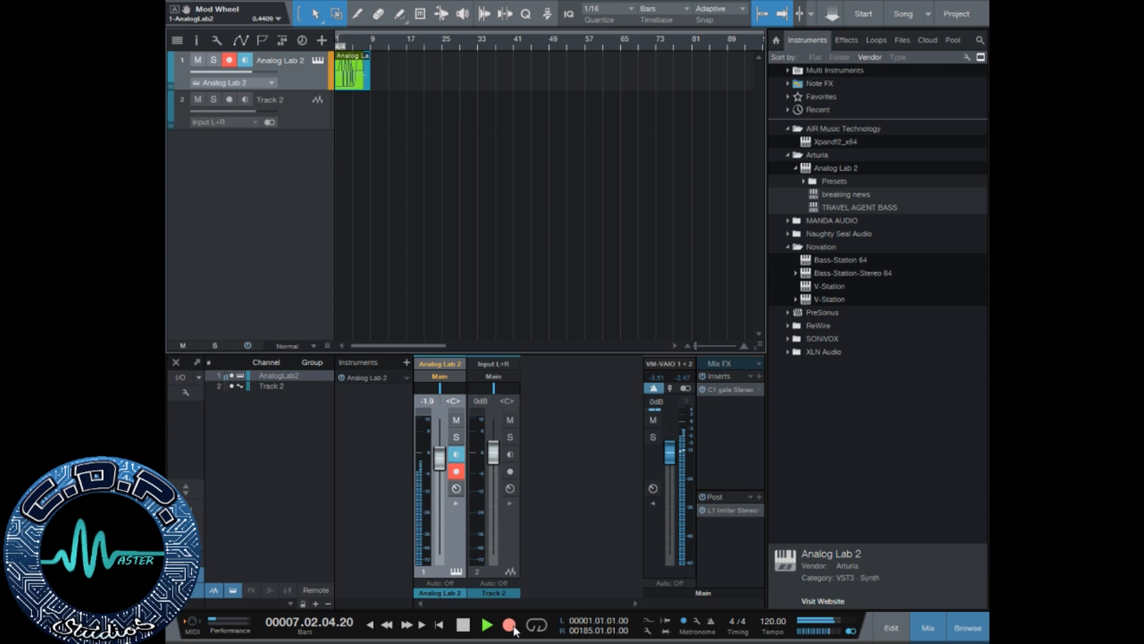
click(510, 625)
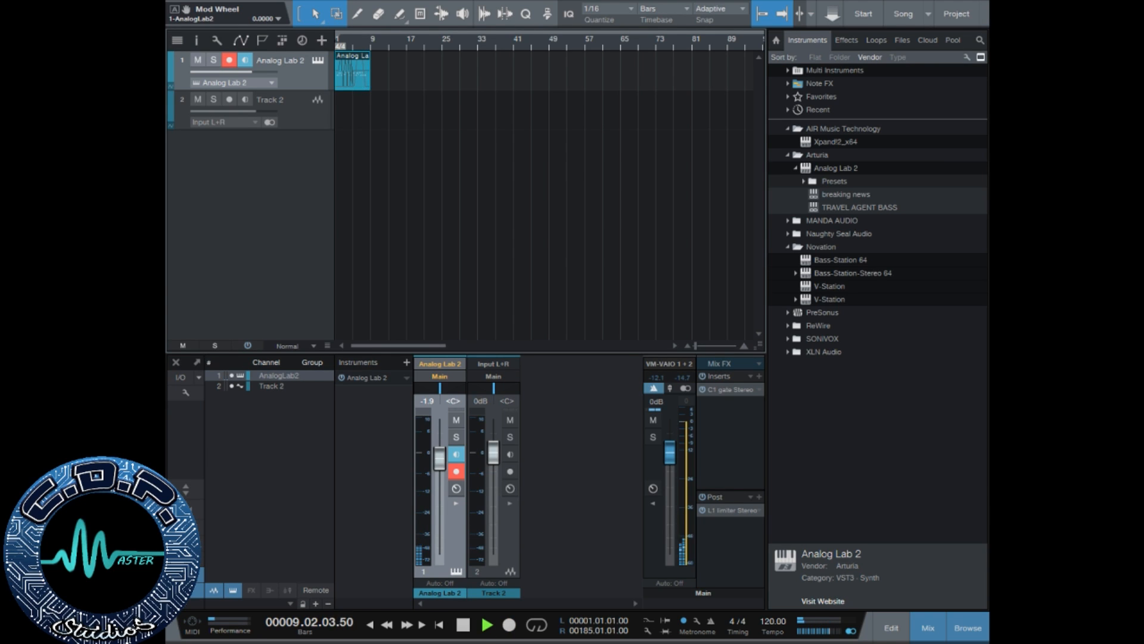
click(464, 626)
- Mix the part with its recorded mod wheel movements down to a new audio track, listen to it and undo the mixdown
click(706, 345)
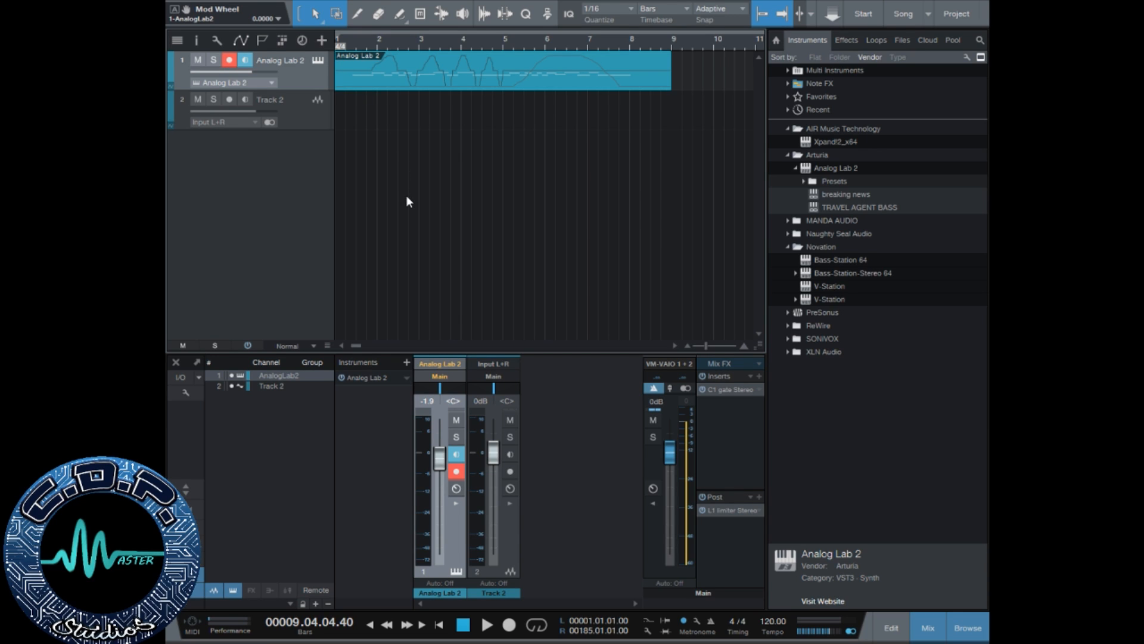
key(s)
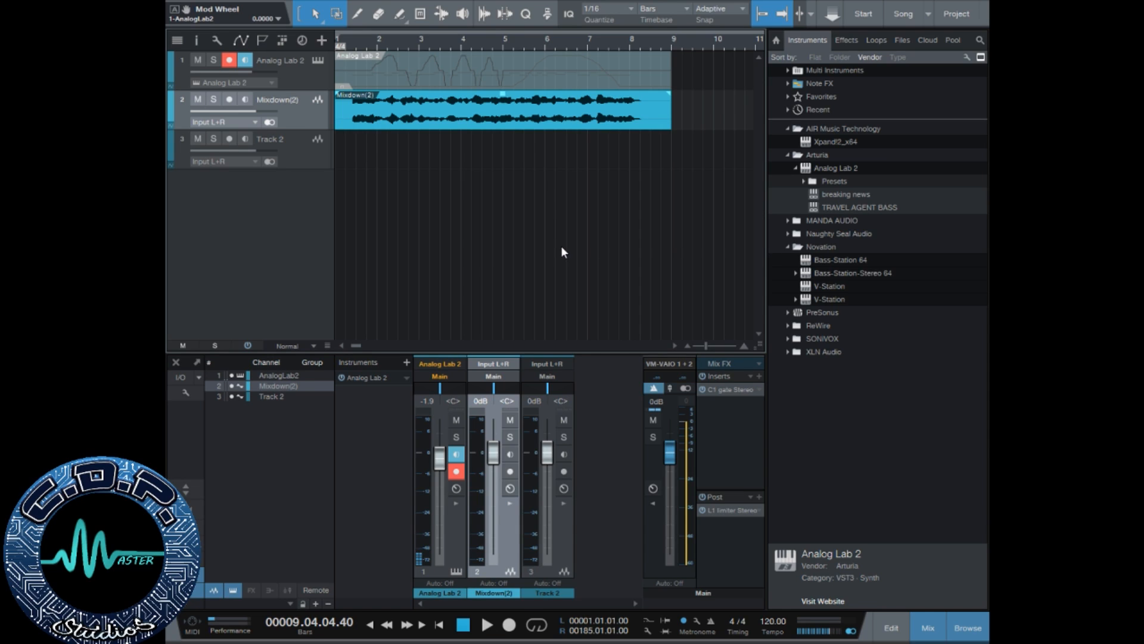
click(439, 624)
click(486, 624)
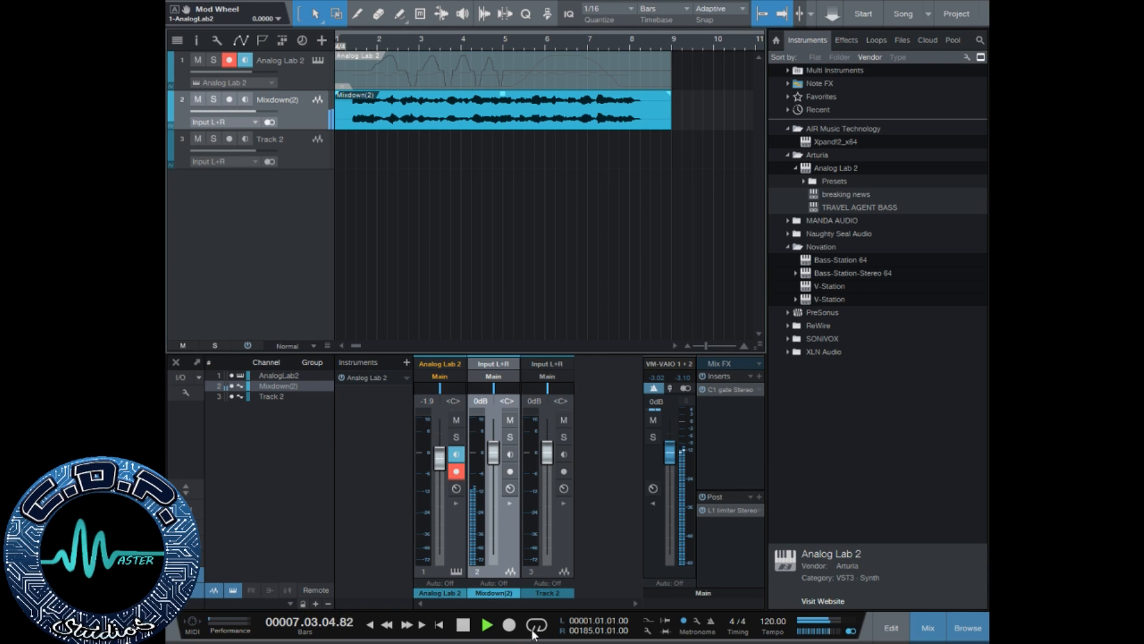
click(463, 624)
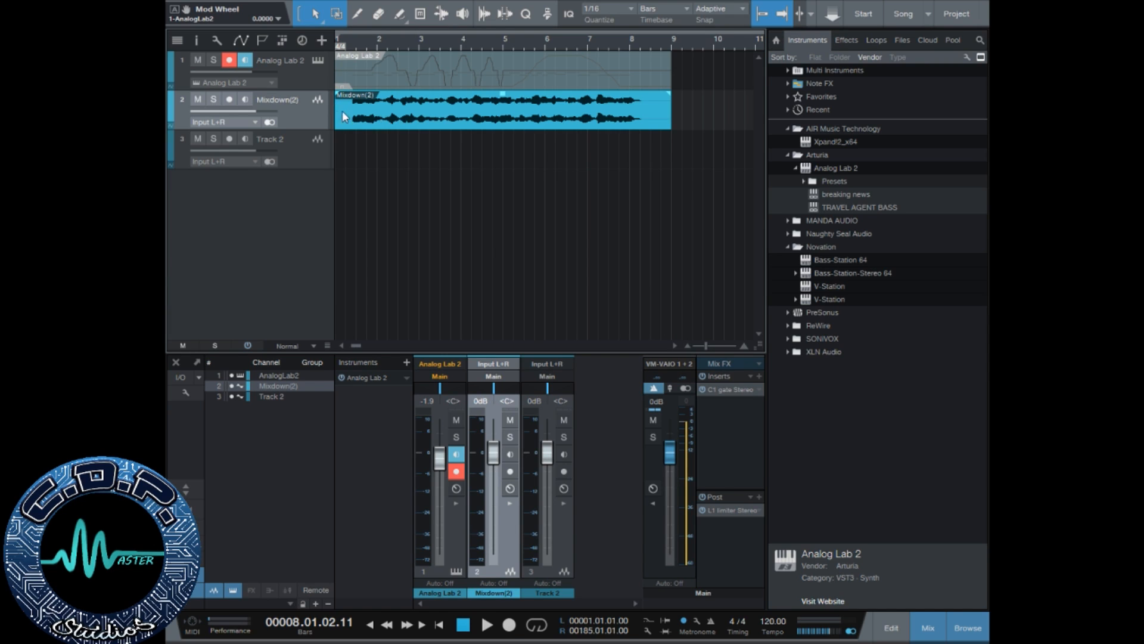
key(ctrl+z)
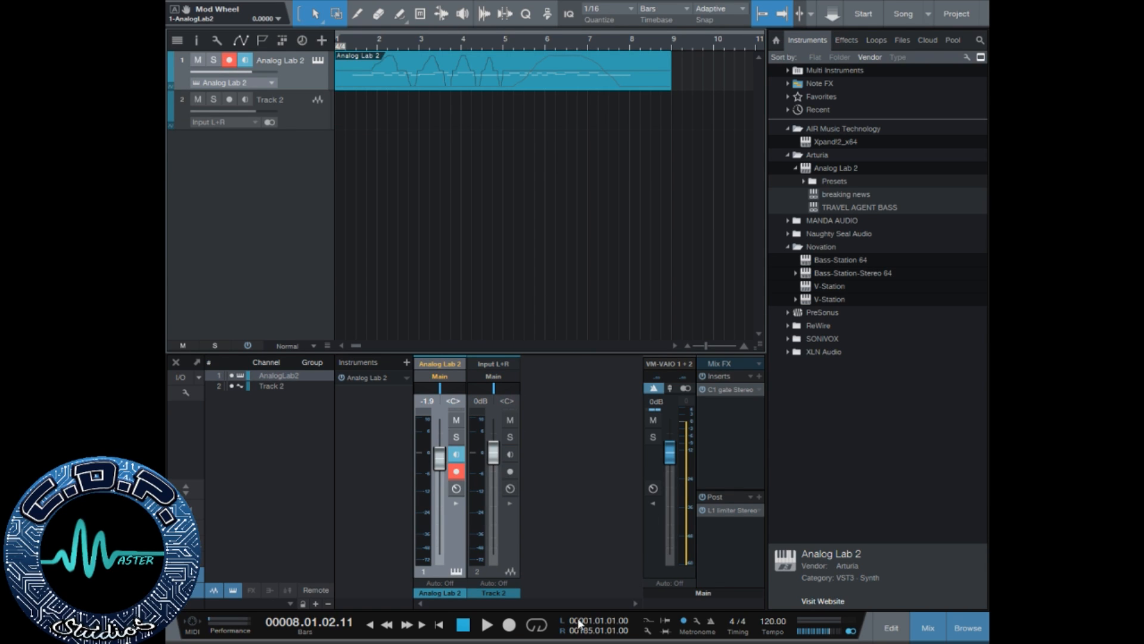
- Play the Analog Lab 2 part from the song start to hear it with live mod wheel movements
click(439, 624)
click(487, 624)
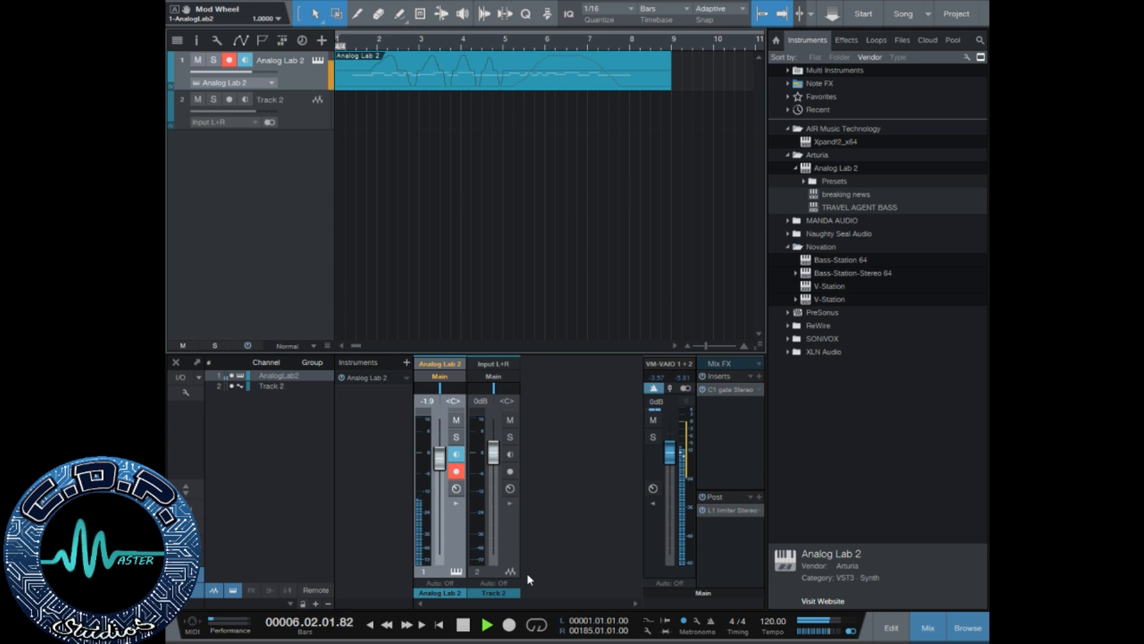
click(464, 625)
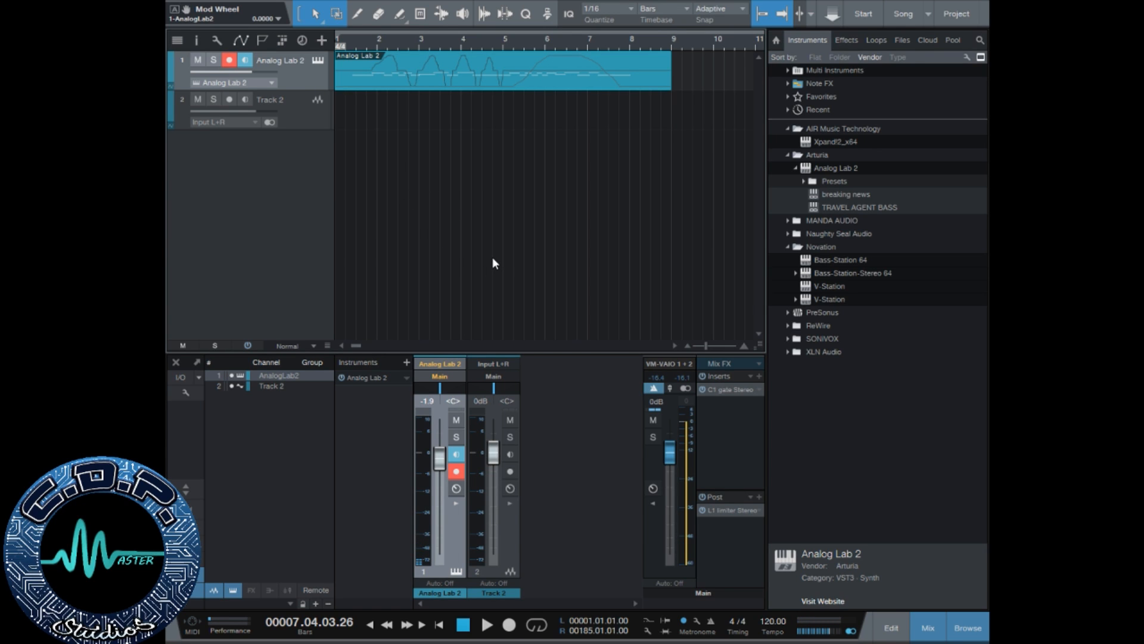
- Bounce the modulated Analog Lab 2 part to a new audio track, audition it from the start and undo the bounce
key(s)
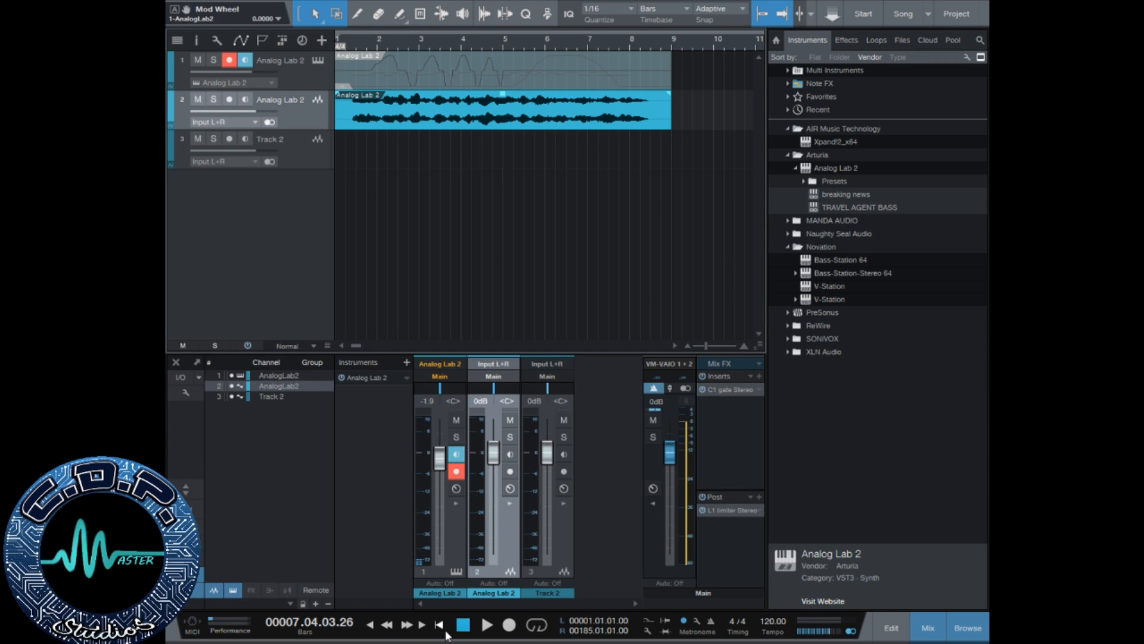
click(439, 623)
click(488, 625)
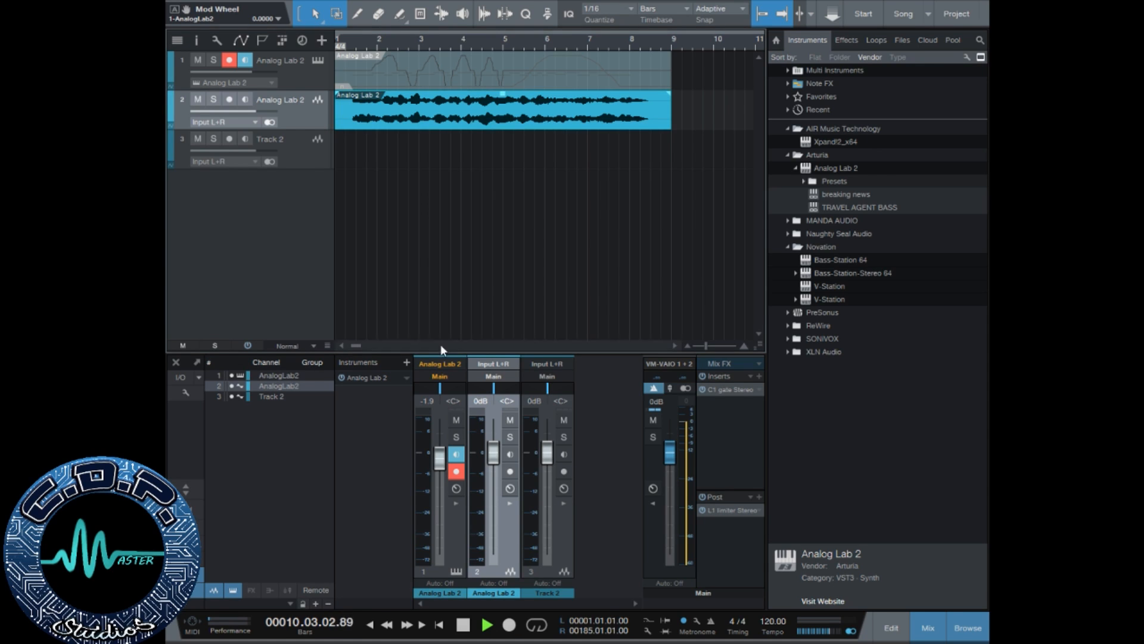
click(463, 625)
click(444, 626)
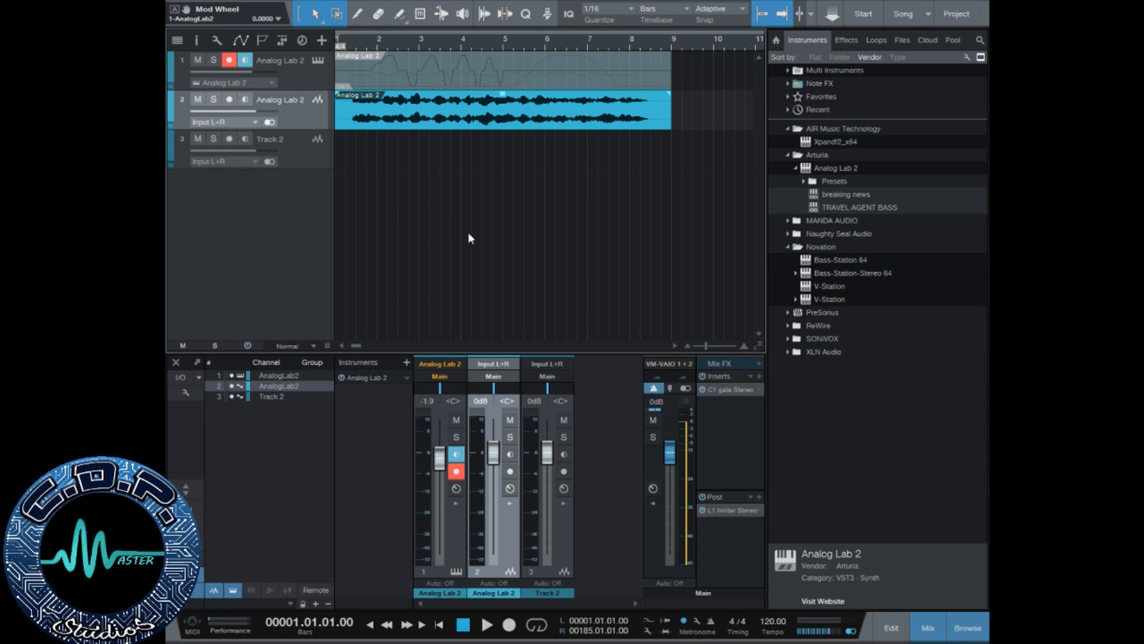
key(ctrl+z)
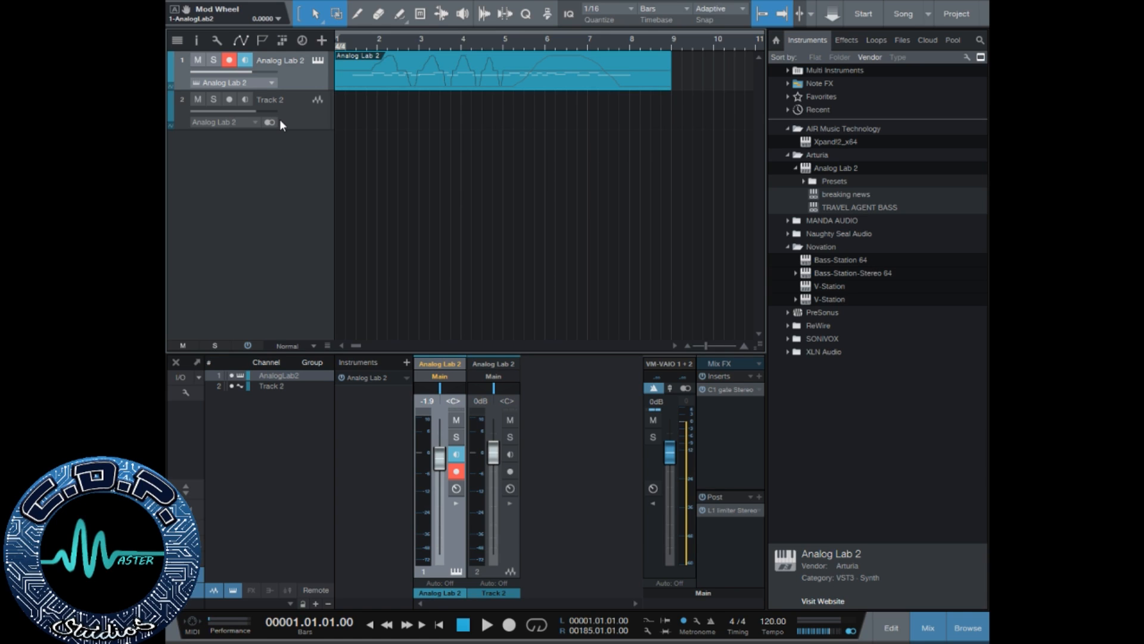
- Set Track 2's input to Analog Lab 2 and arm Track 2 for recording instead of the instrument track
click(510, 624)
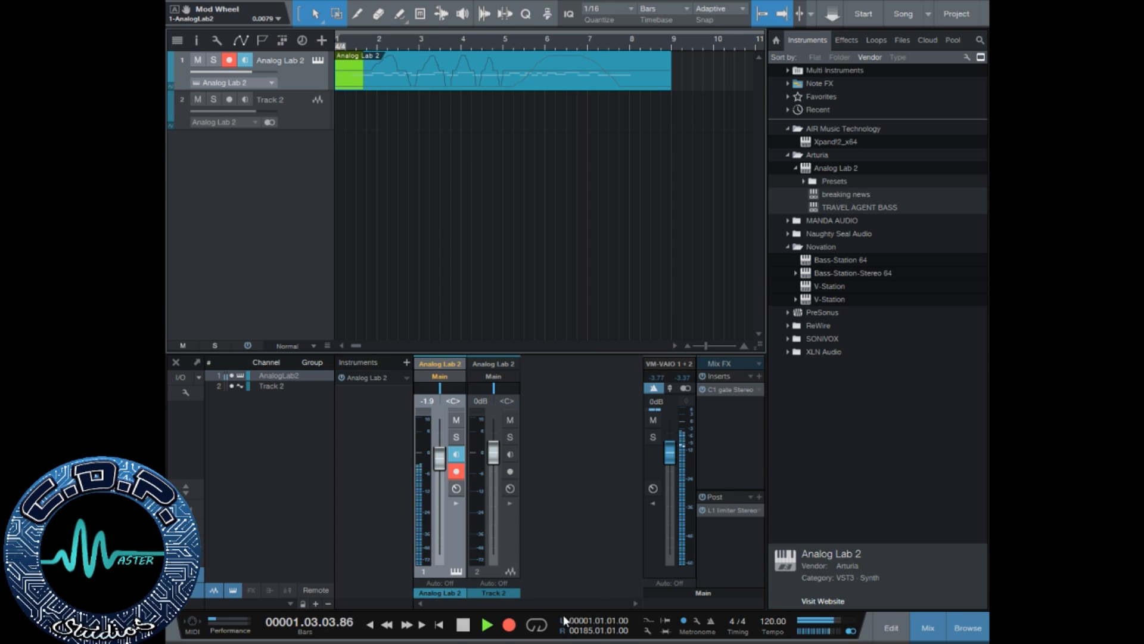
key(space)
click(229, 59)
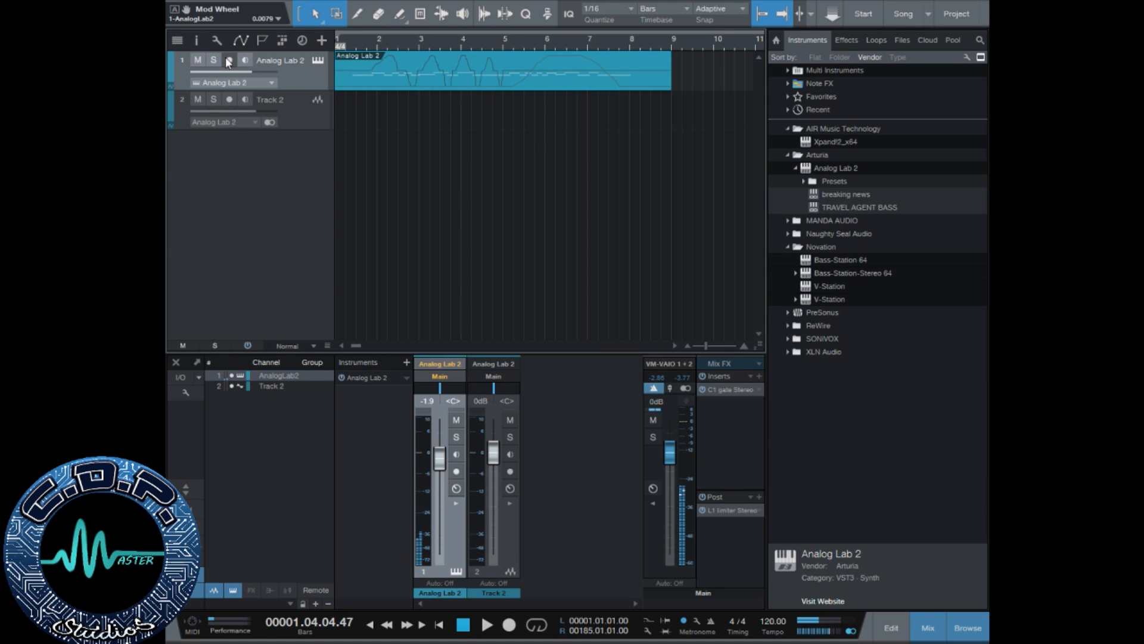
click(230, 99)
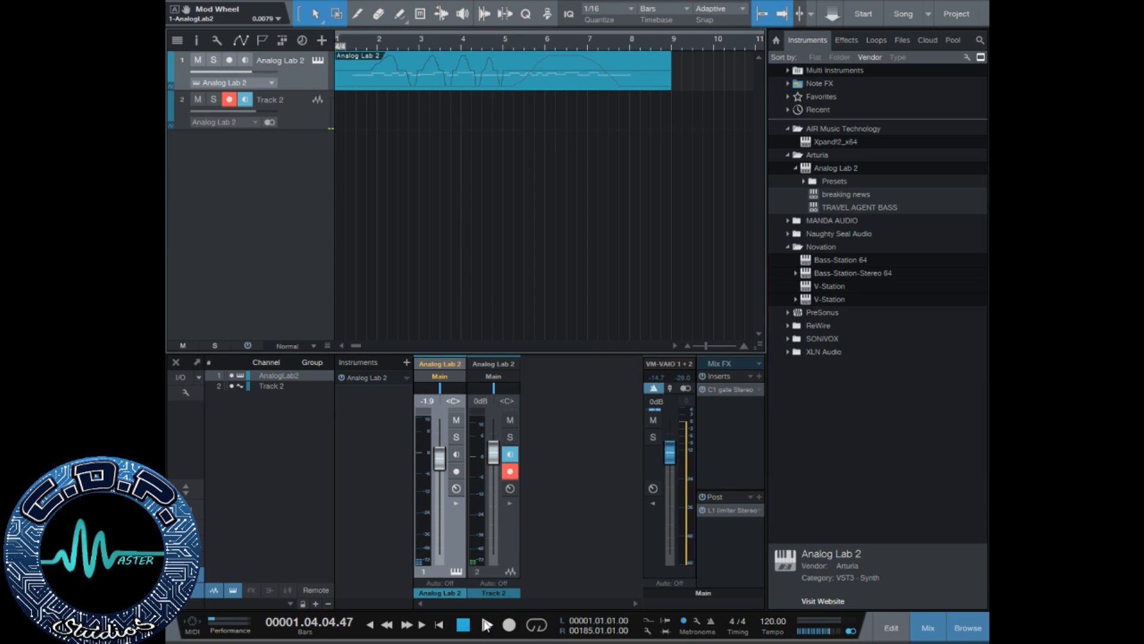
- Record the Analog Lab 2 output as audio onto Track 2 from the song start to about bar 9, with the instrument track disarmed
click(439, 624)
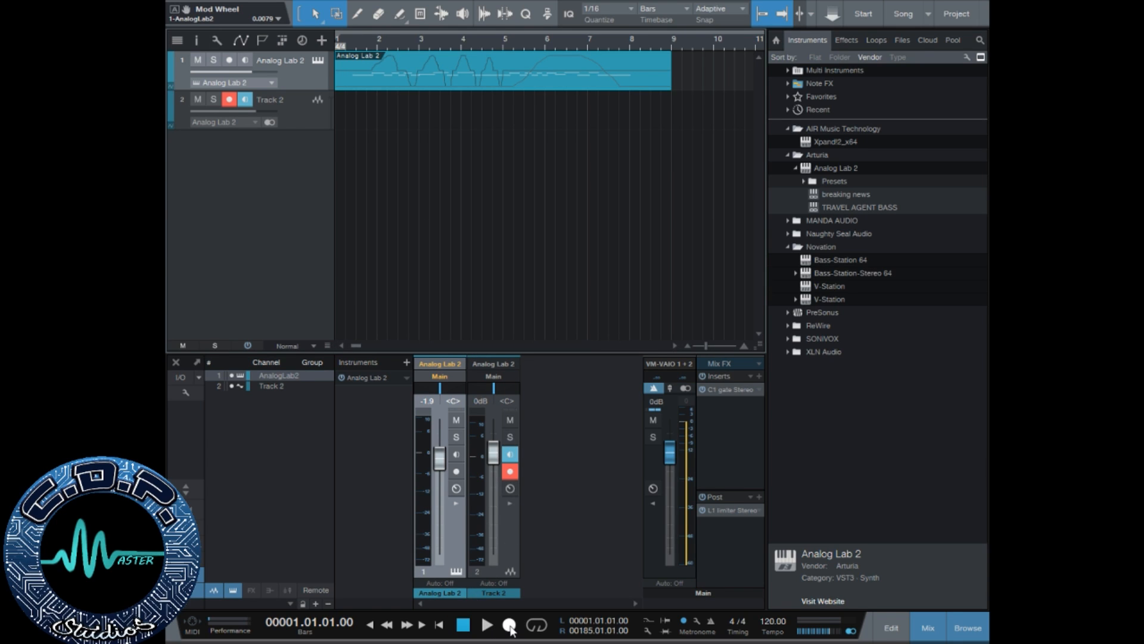
click(379, 76)
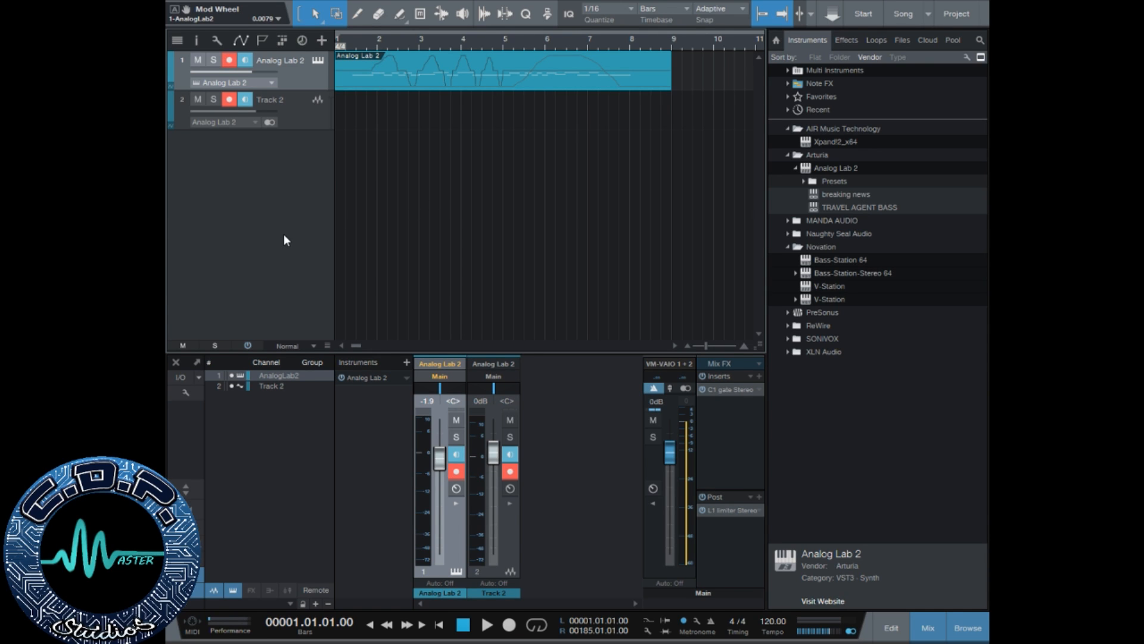
click(229, 61)
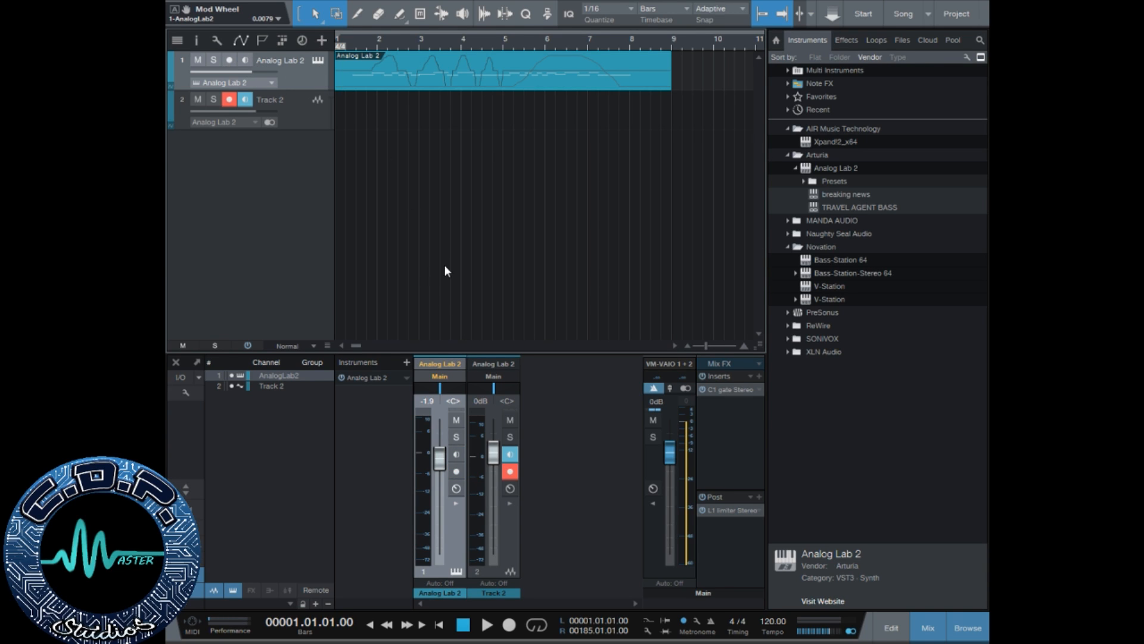
click(509, 624)
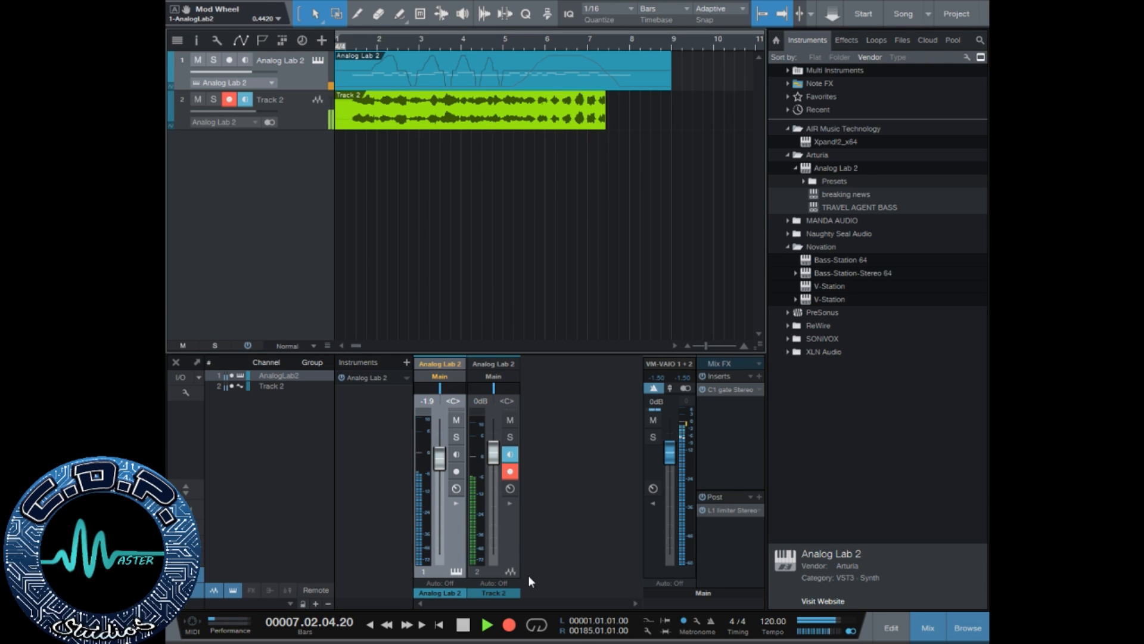
click(462, 626)
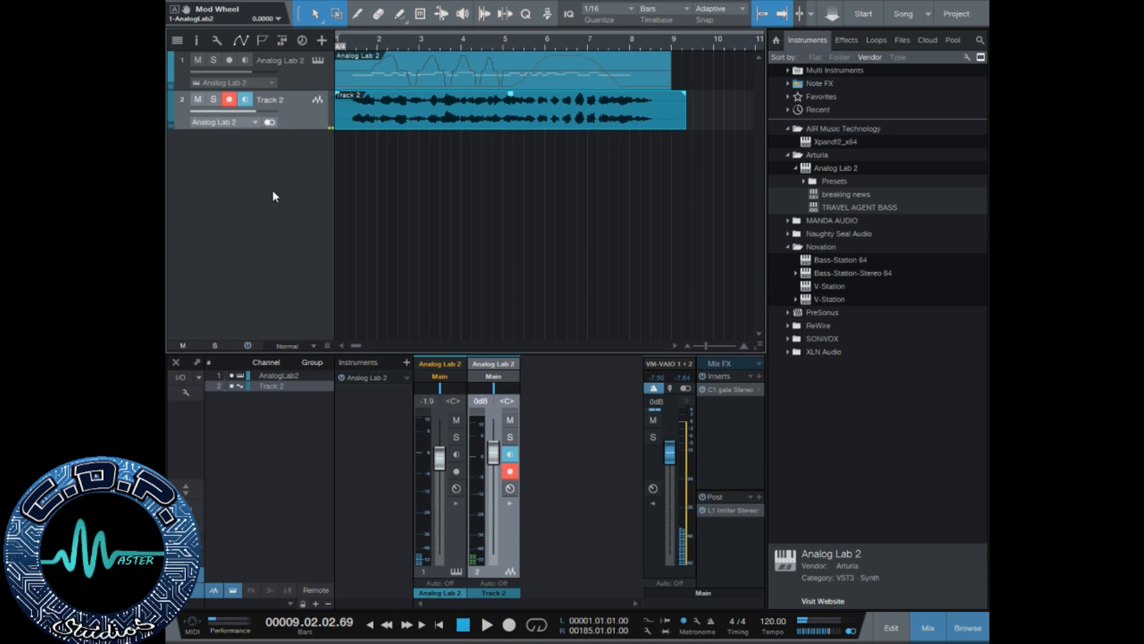
- Play Track 2's recorded audio from the song start with the Analog Lab 2 track muted and Track 2 disarmed
click(199, 59)
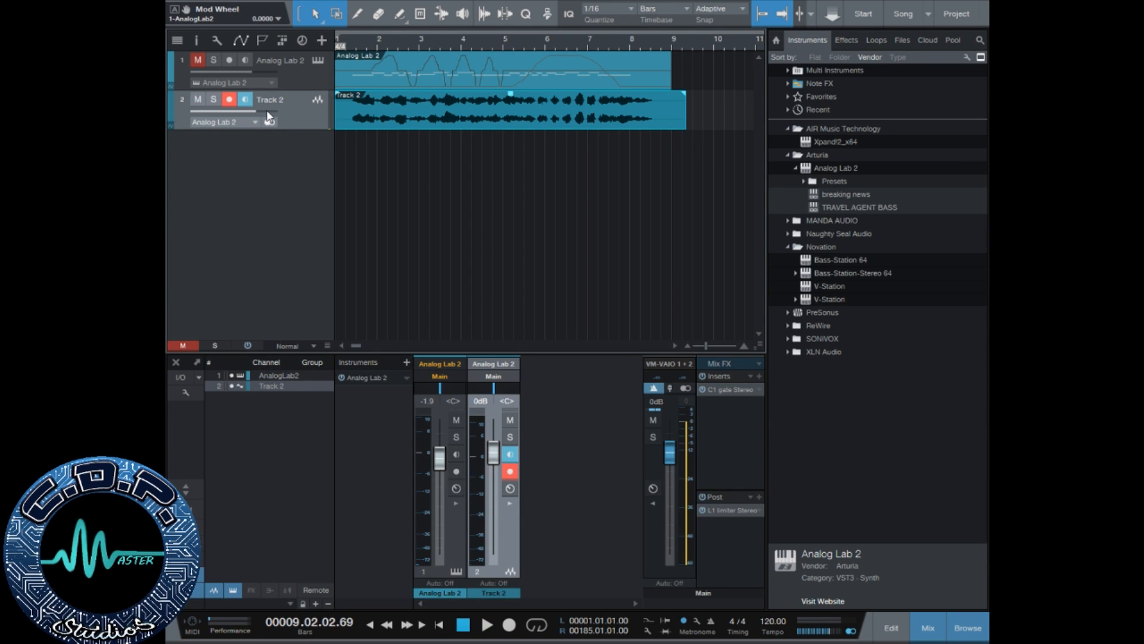
click(229, 99)
click(439, 624)
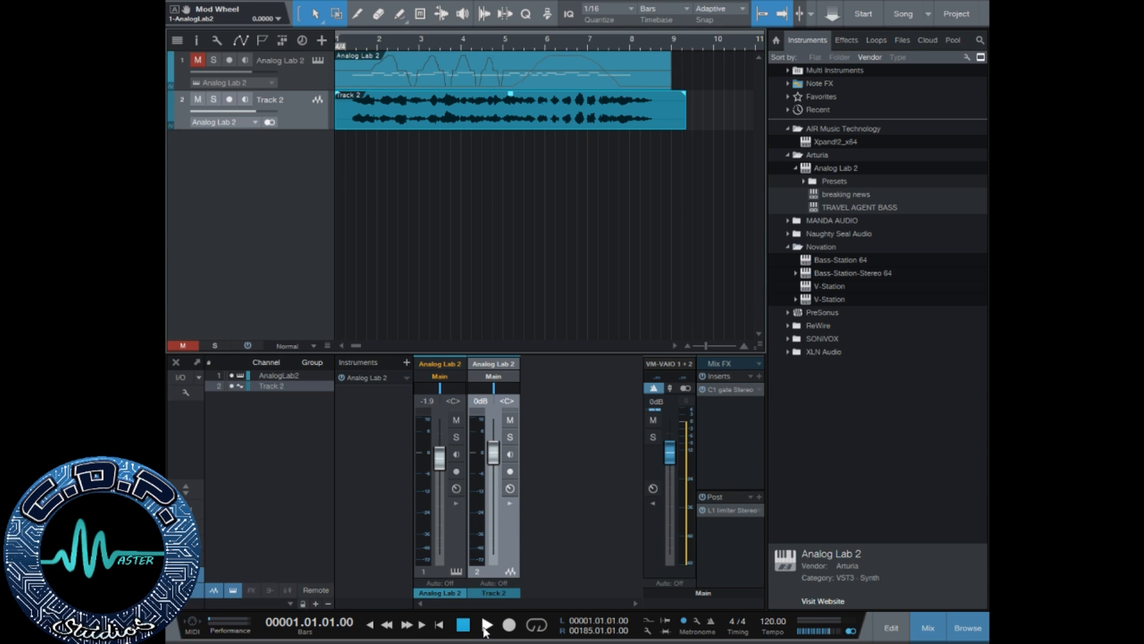
click(486, 625)
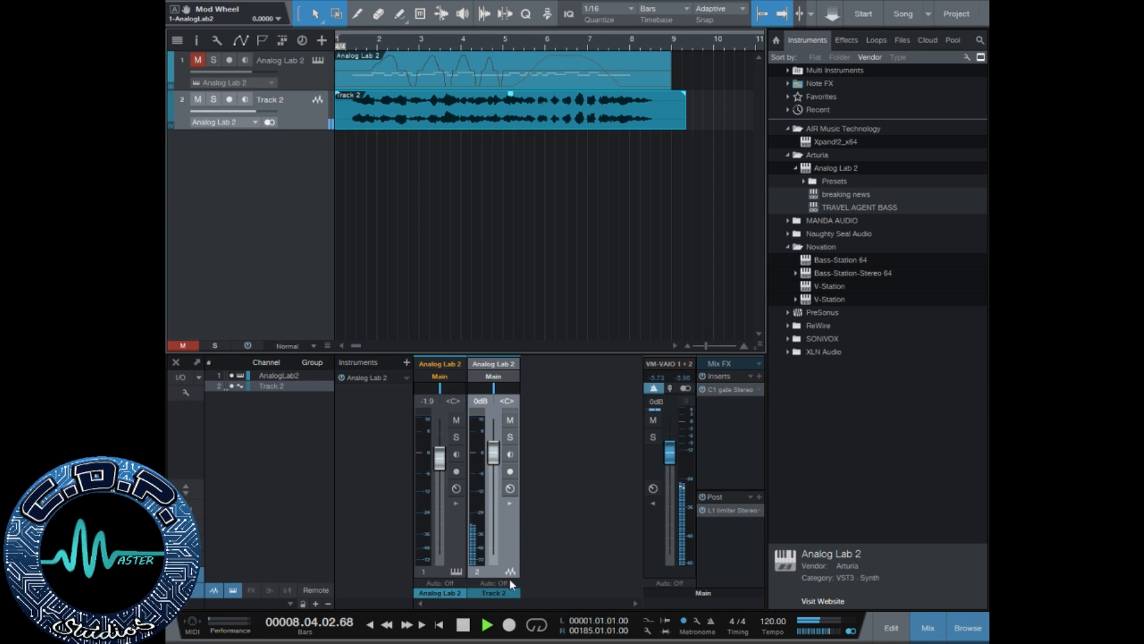
- Stop playback and add a new instrument track with Mai Tai from the PreSonus instruments
click(464, 624)
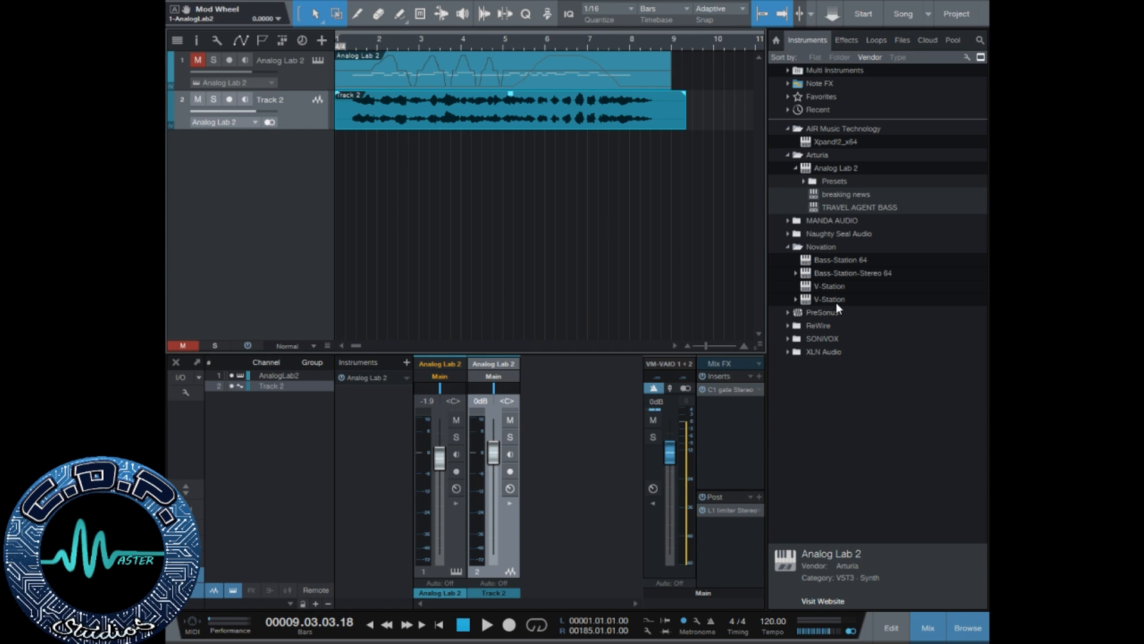
click(787, 312)
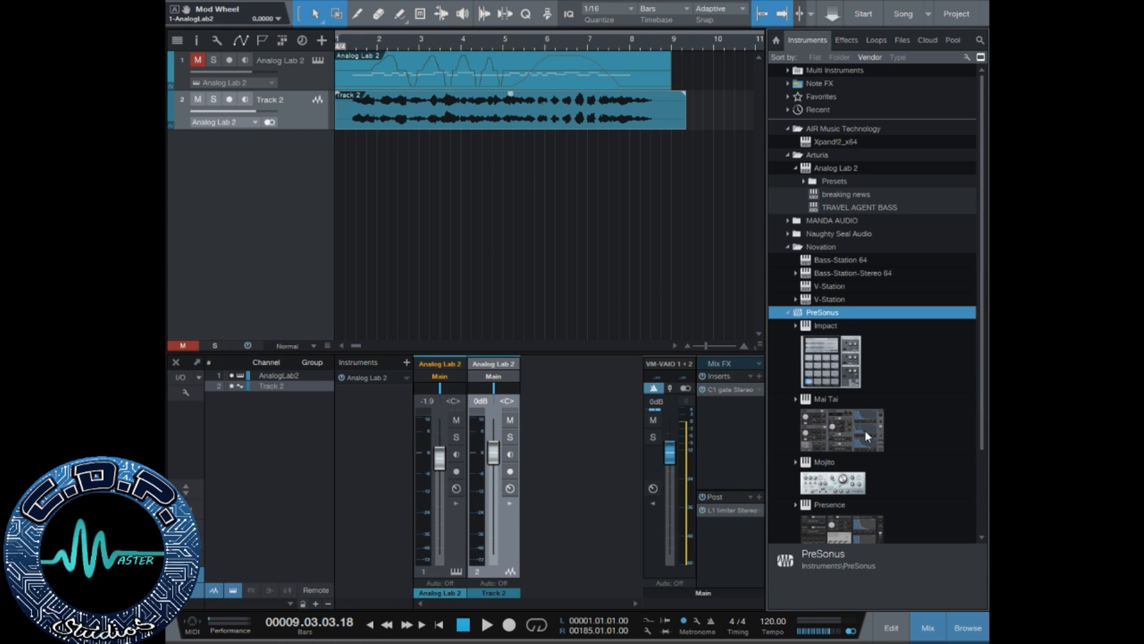
scroll(865, 437, down, 1)
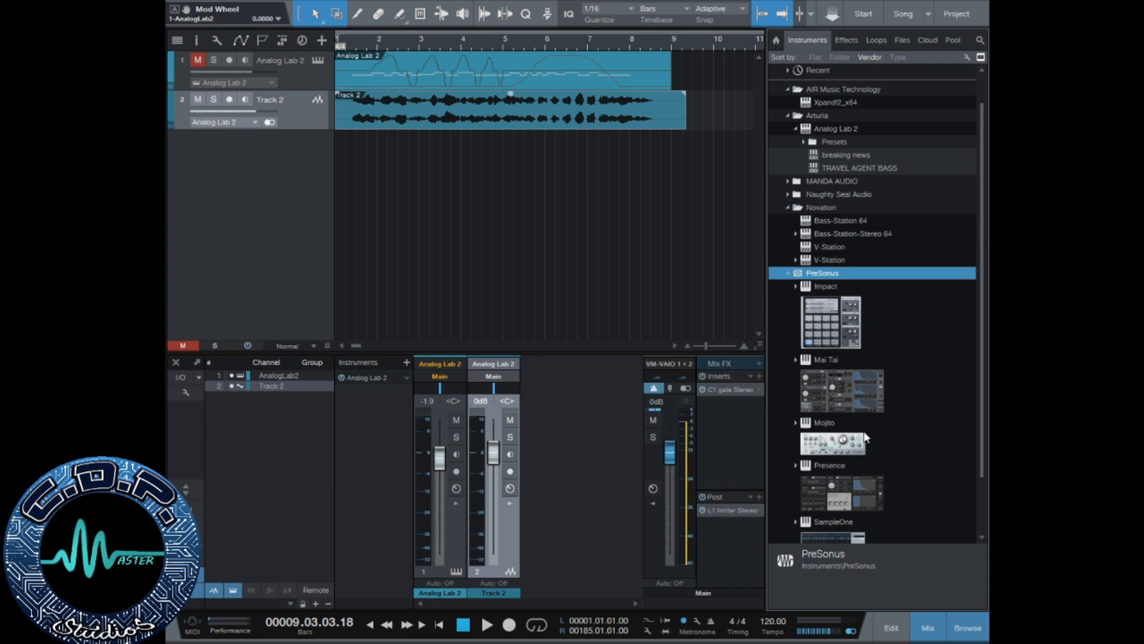
click(854, 396)
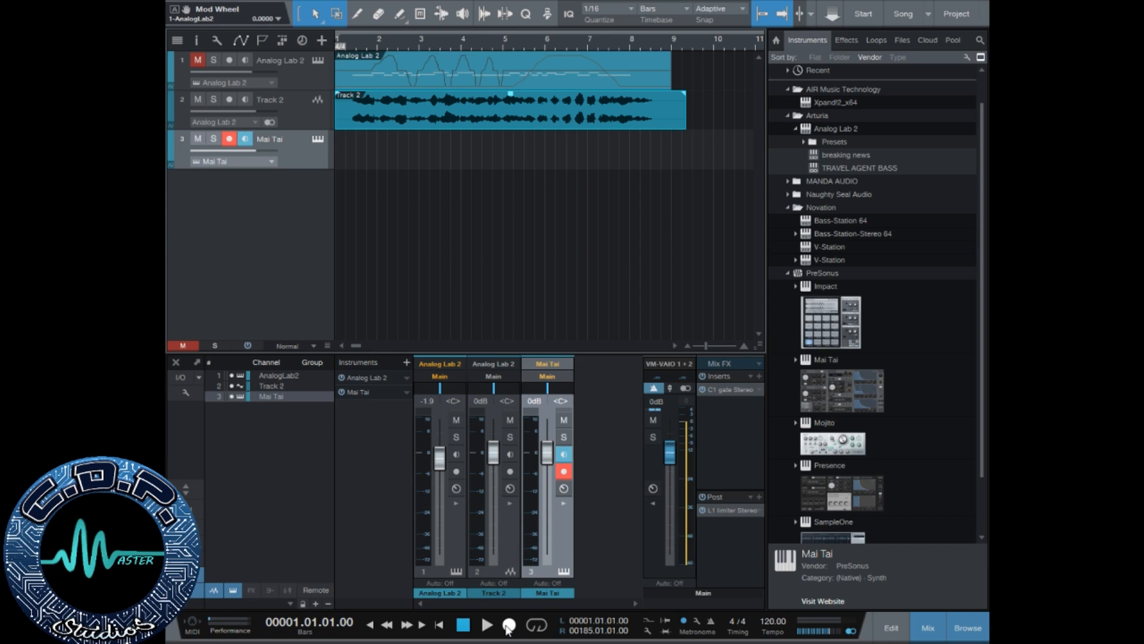
- Record a Mai Tai part with pitch bend movements from the song start to about bar 5
click(508, 627)
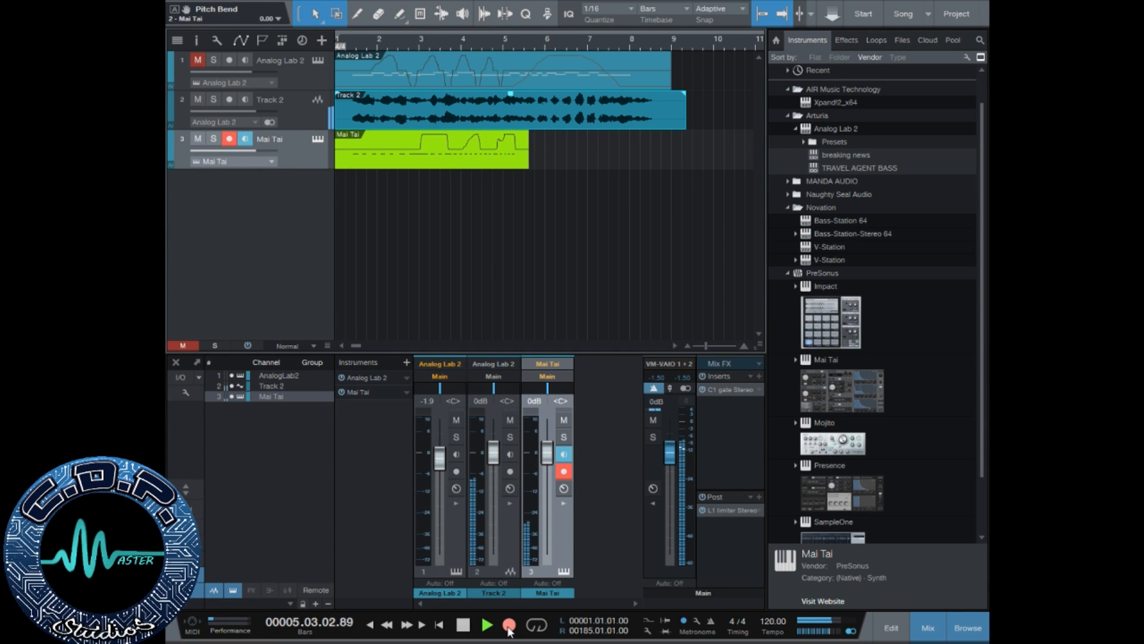
click(509, 626)
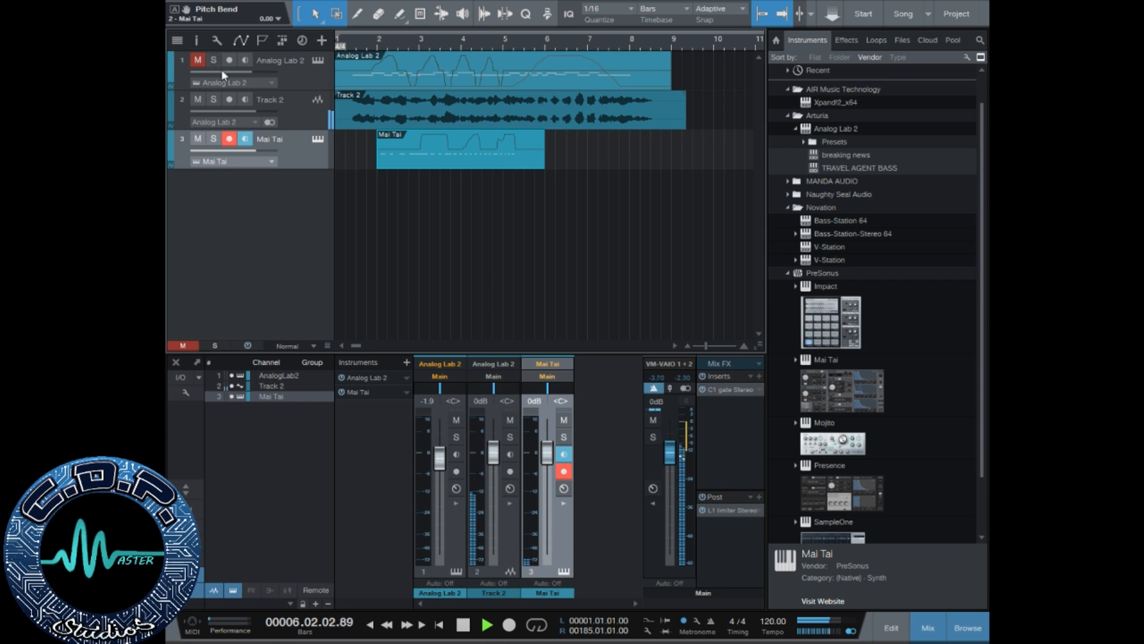
- Mute Track 2 and move the Mai Tai part to start at bar 1 while playing it from the song start
click(197, 99)
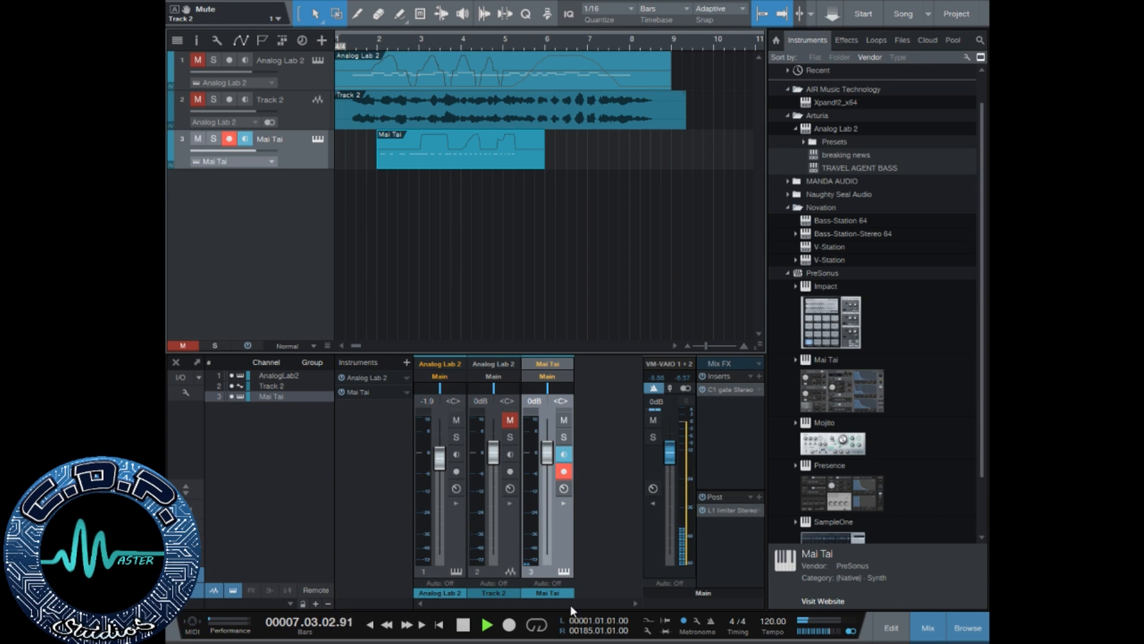
click(438, 624)
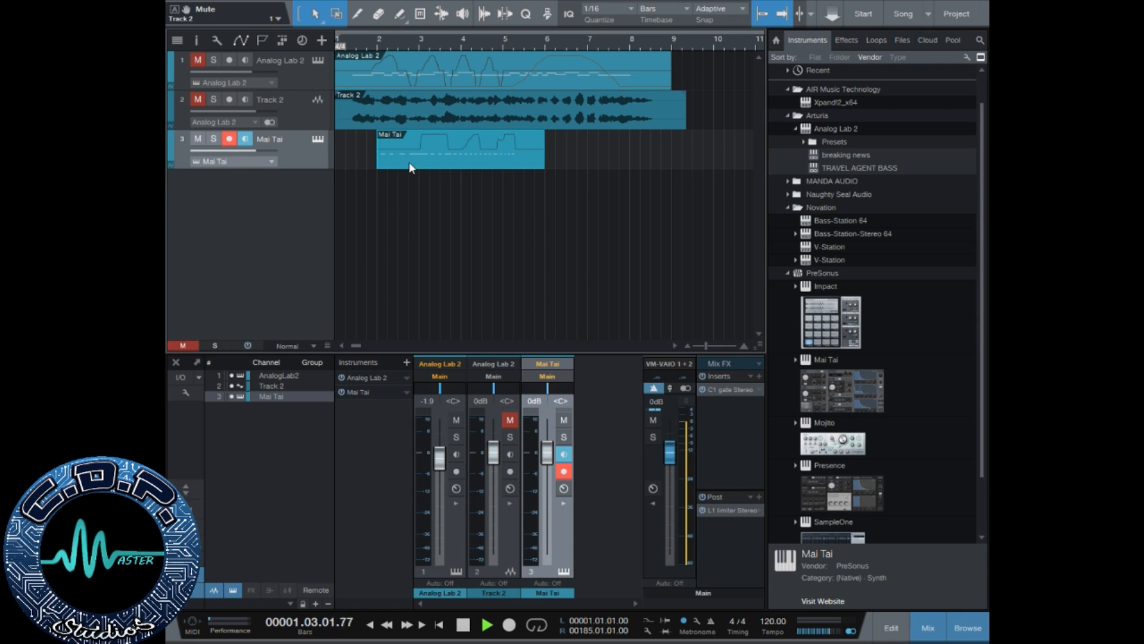
drag(409, 163, 357, 164)
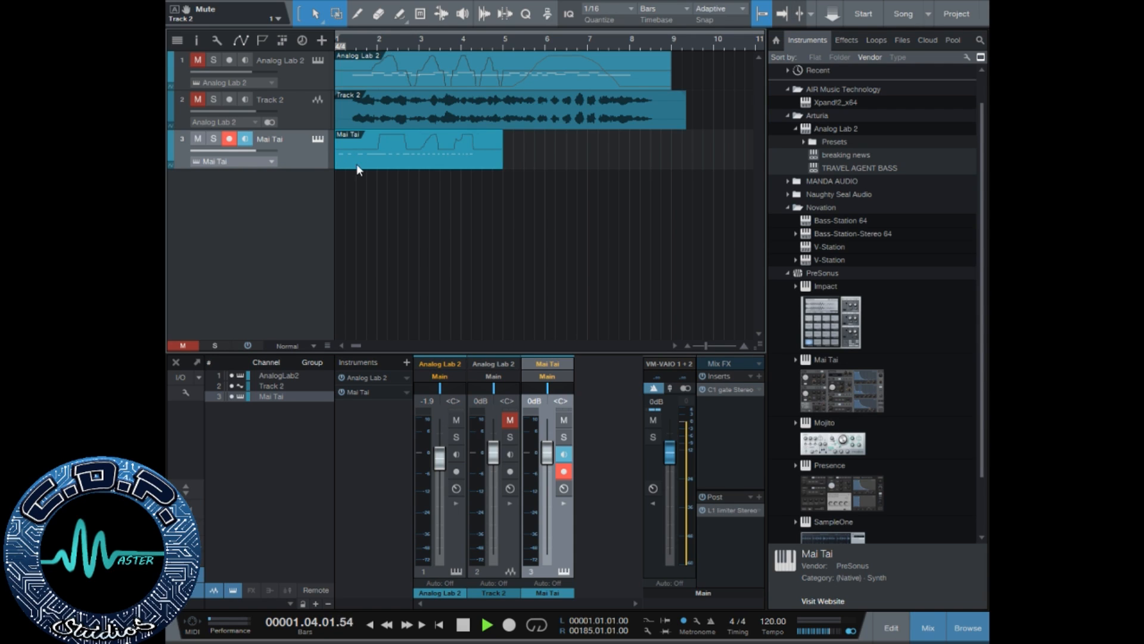
click(463, 625)
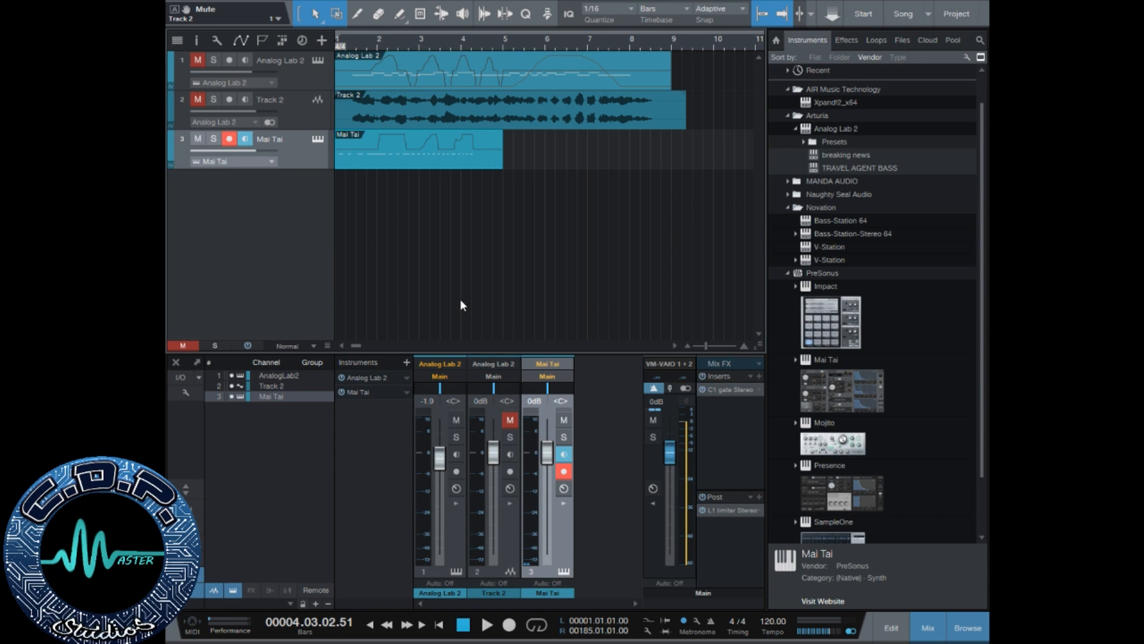
- Bounce the Mai Tai part to a new audio track and play the bounced audio from the song start
key(ctrl+b)
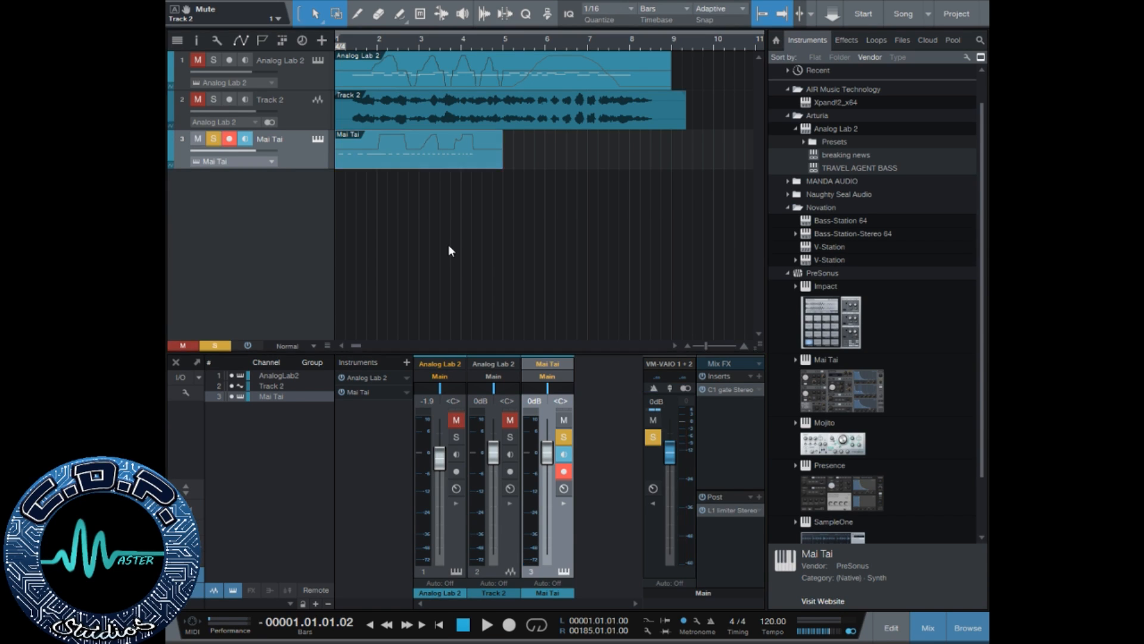
click(439, 624)
click(487, 624)
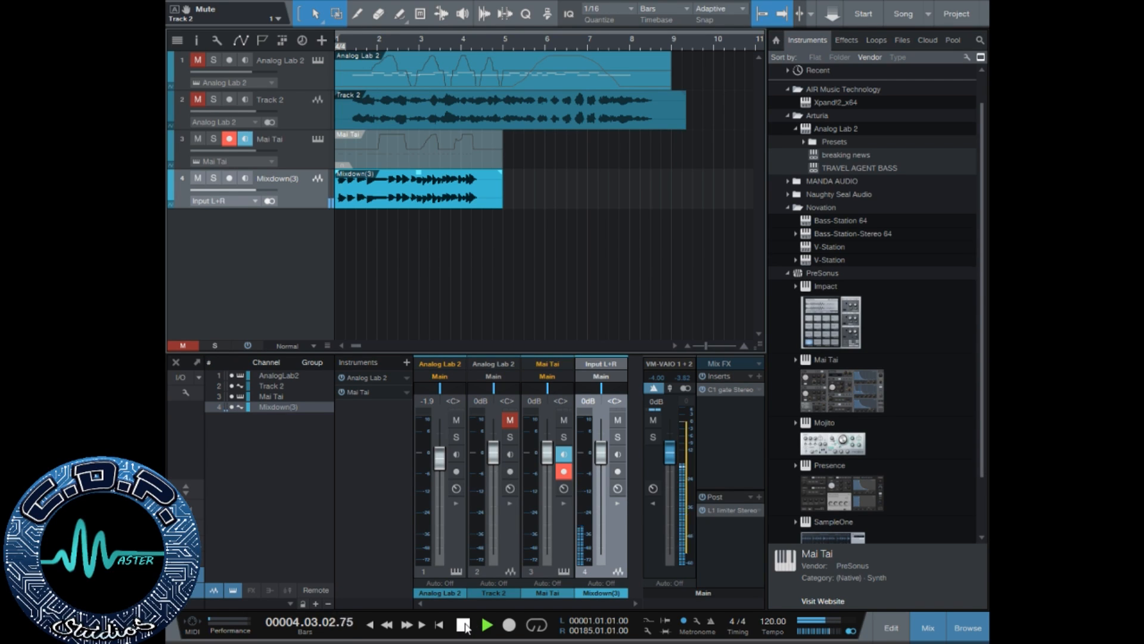
click(463, 625)
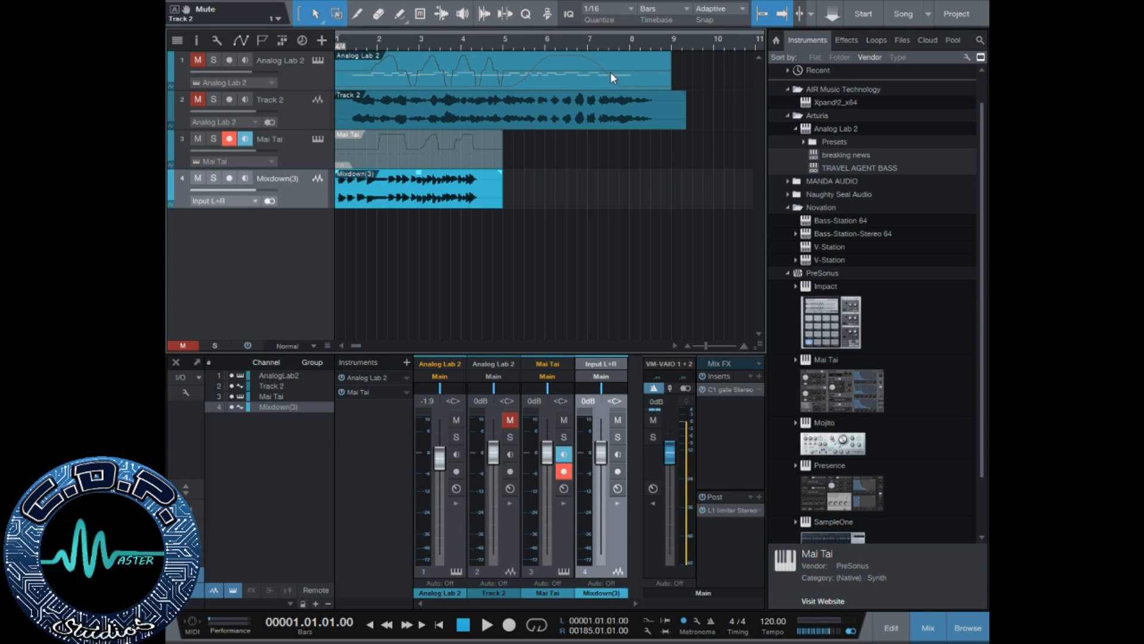
- Select the Analog Lab 2 part on the first track
click(511, 77)
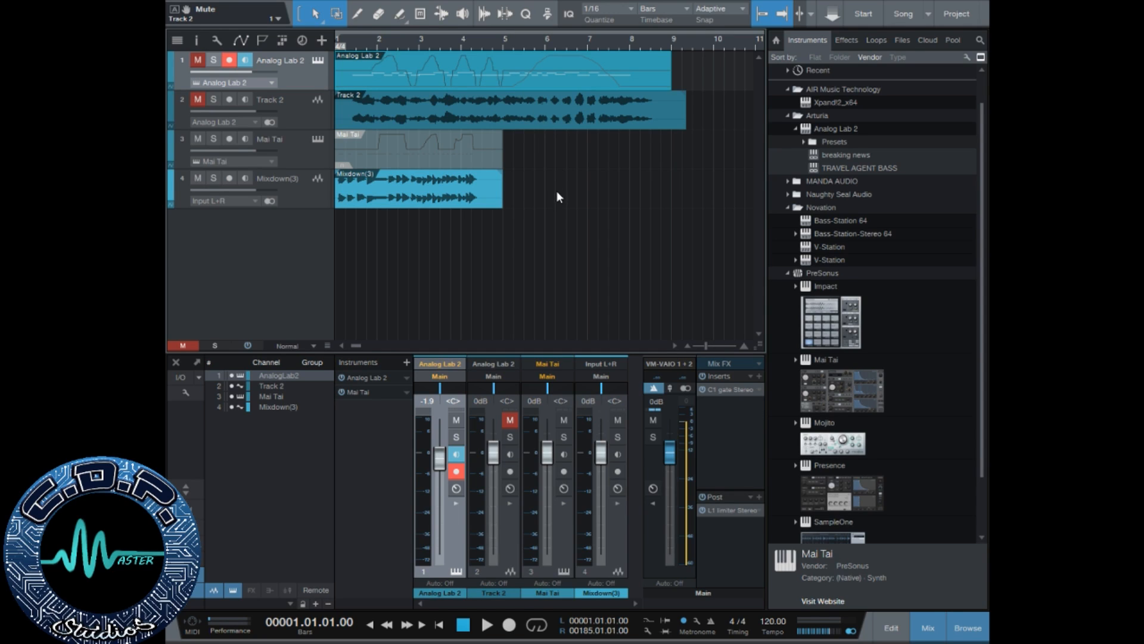